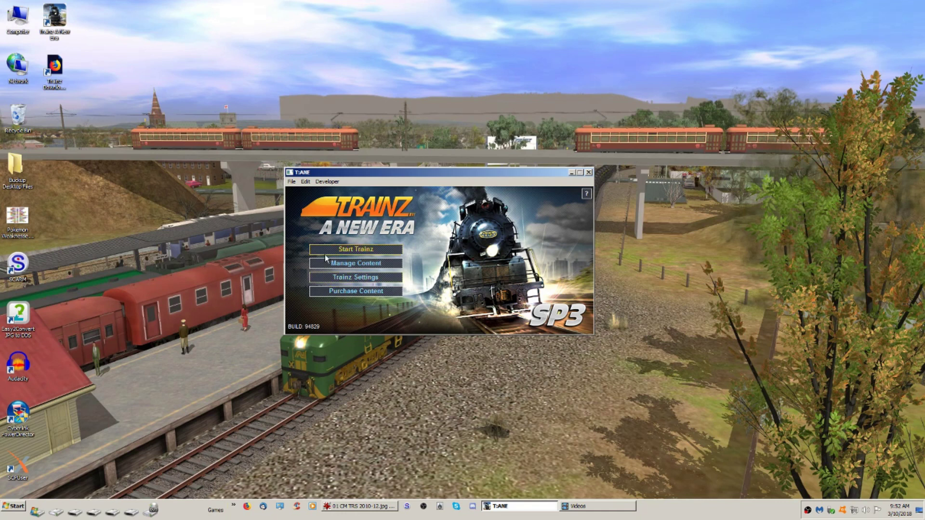
- Open the Content Manager, expand its filter criteria and add two more criterion rows
click(340, 263)
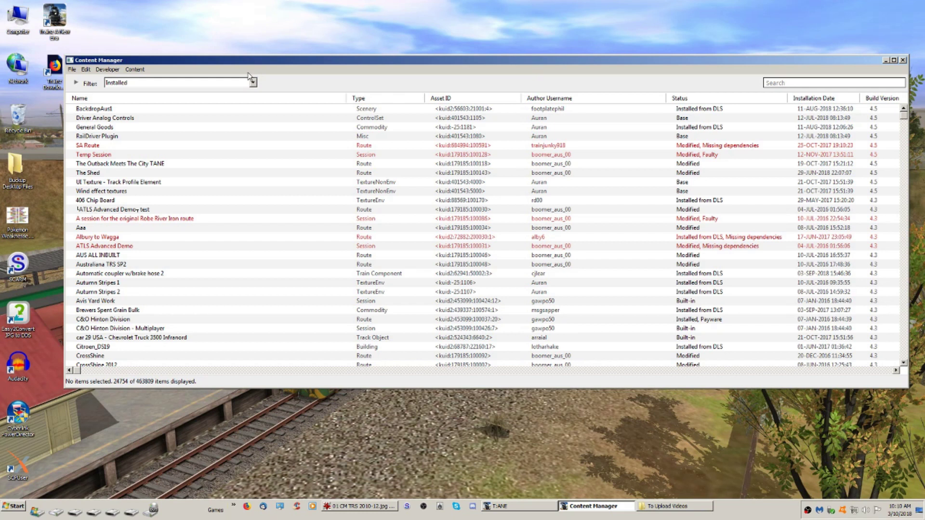
click(76, 84)
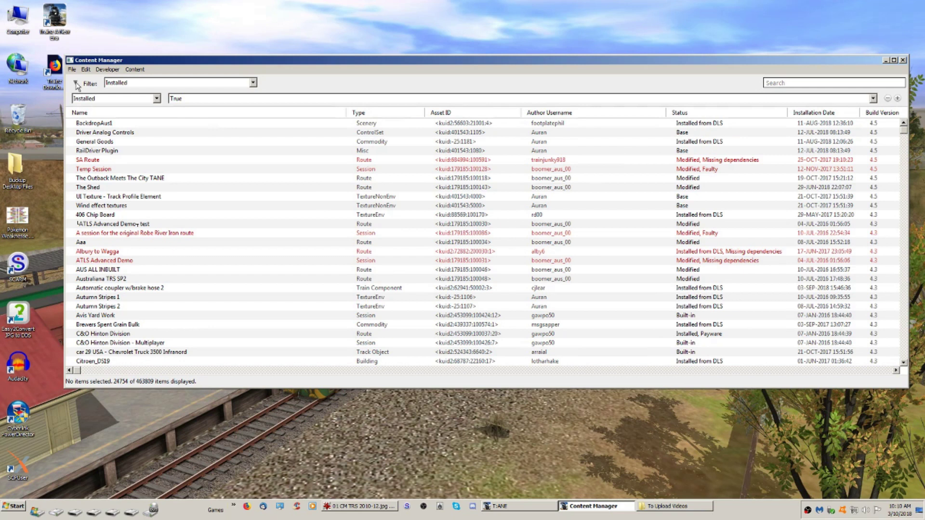
click(898, 99)
click(898, 98)
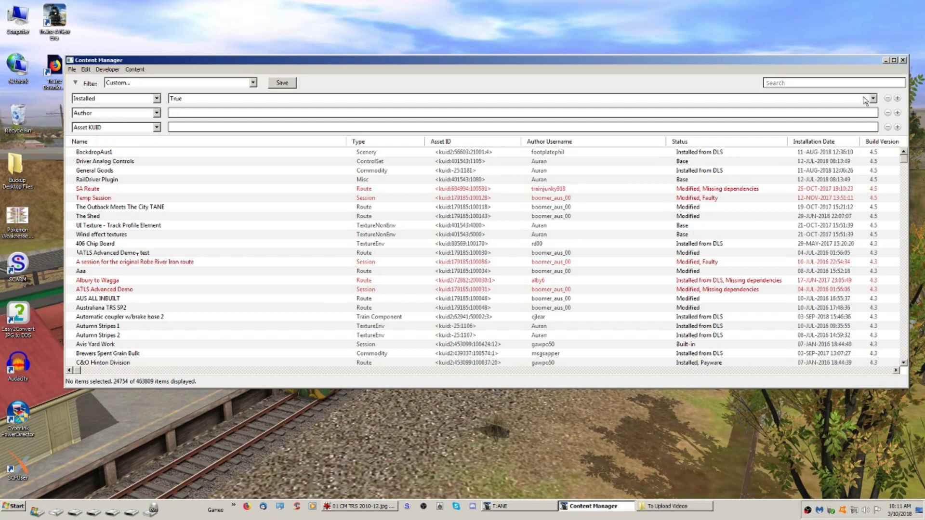
- Change the second filter criterion to Category and the third to Name
click(97, 115)
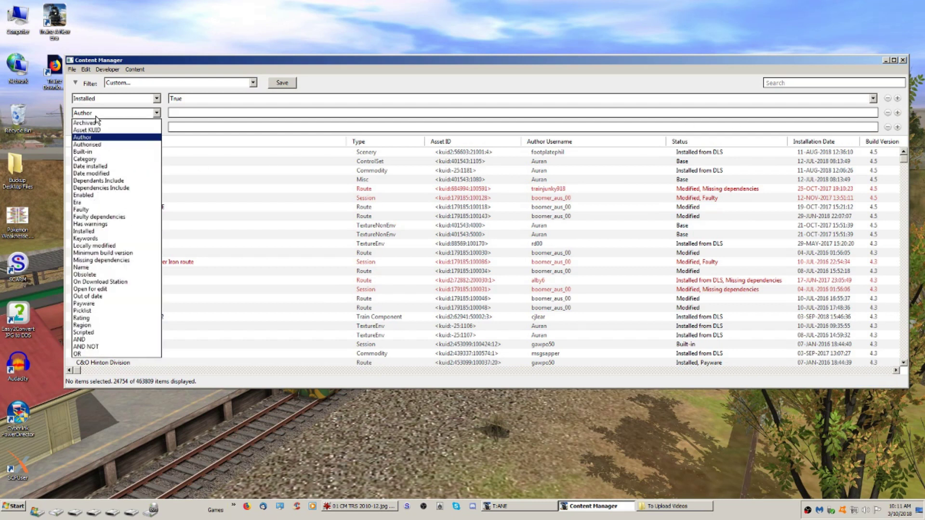
click(103, 159)
click(109, 128)
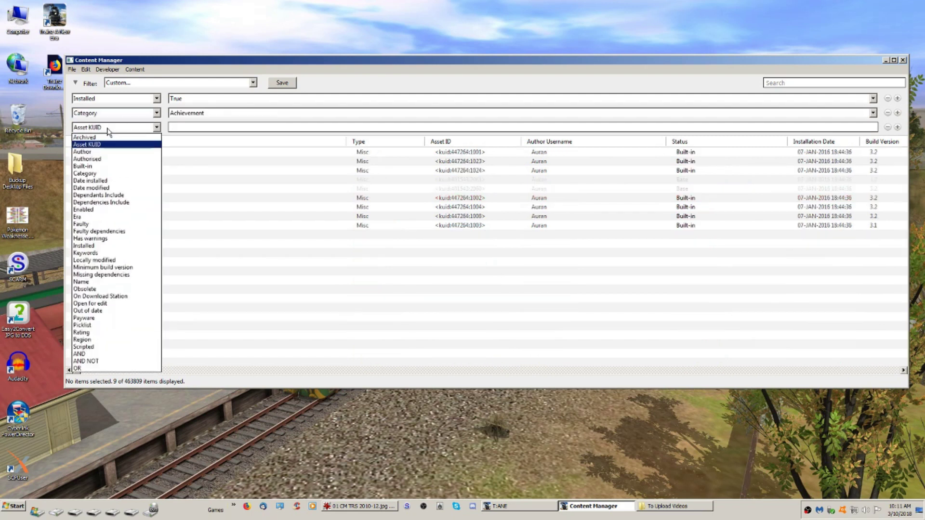
click(99, 283)
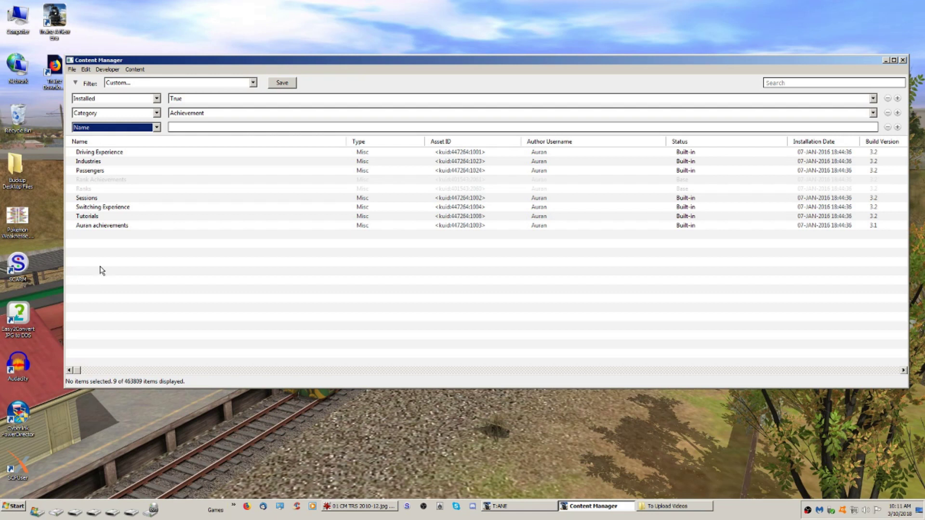
click(212, 100)
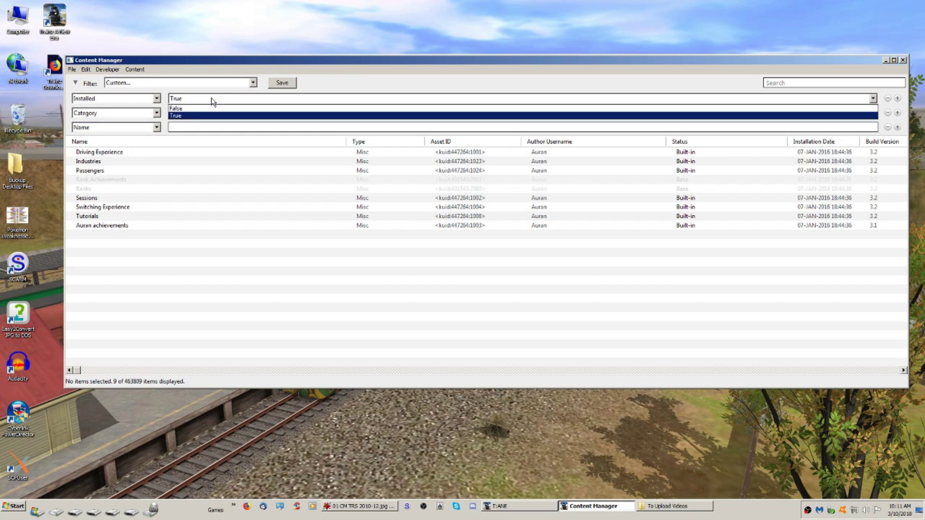
click(212, 102)
click(214, 114)
click(215, 120)
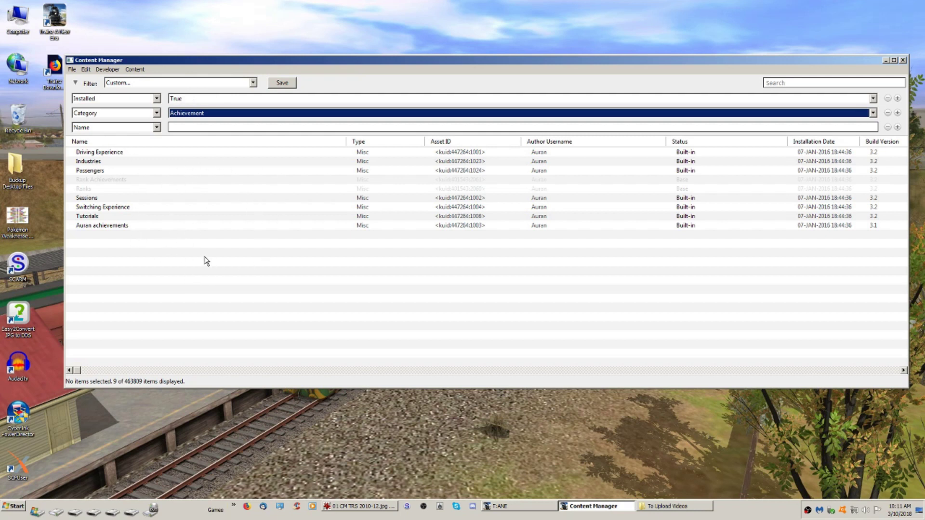
- Switch the Installed criterion to False and back to True to compare the listed achievement assets
click(198, 101)
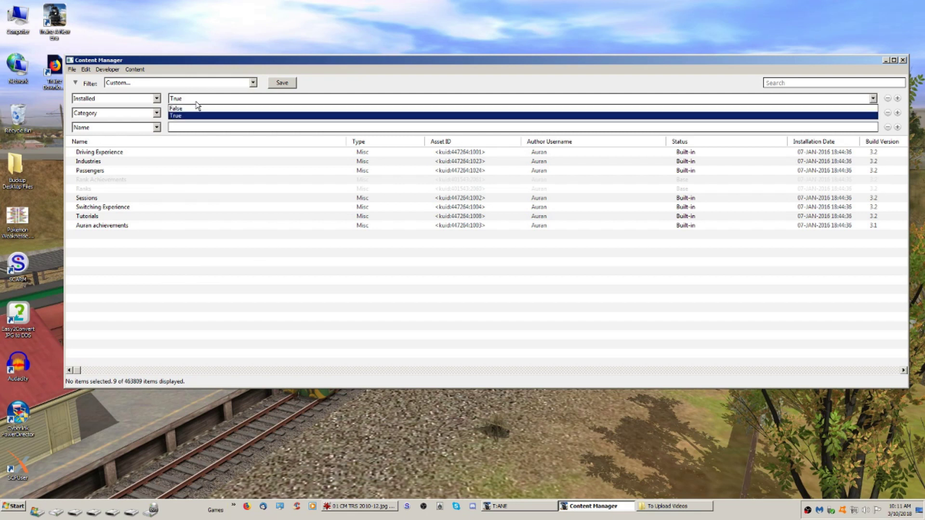
click(196, 109)
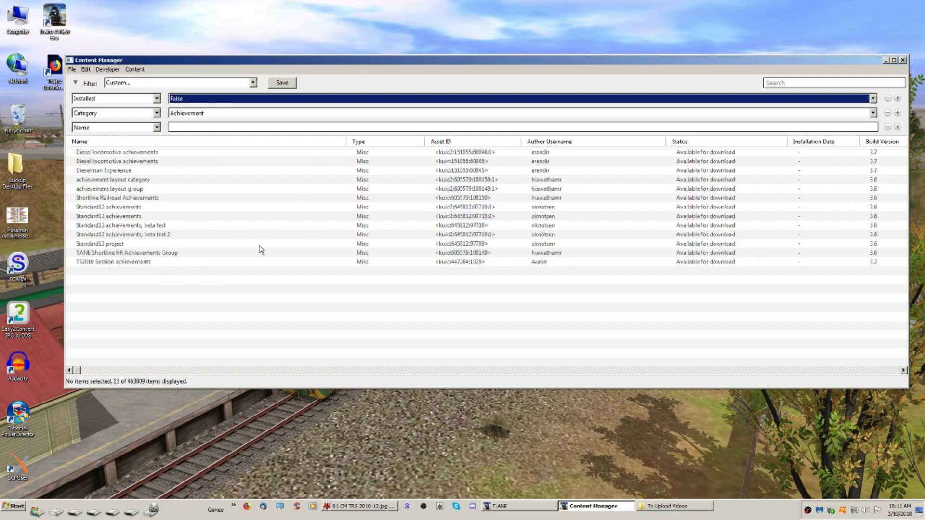
click(186, 101)
click(187, 116)
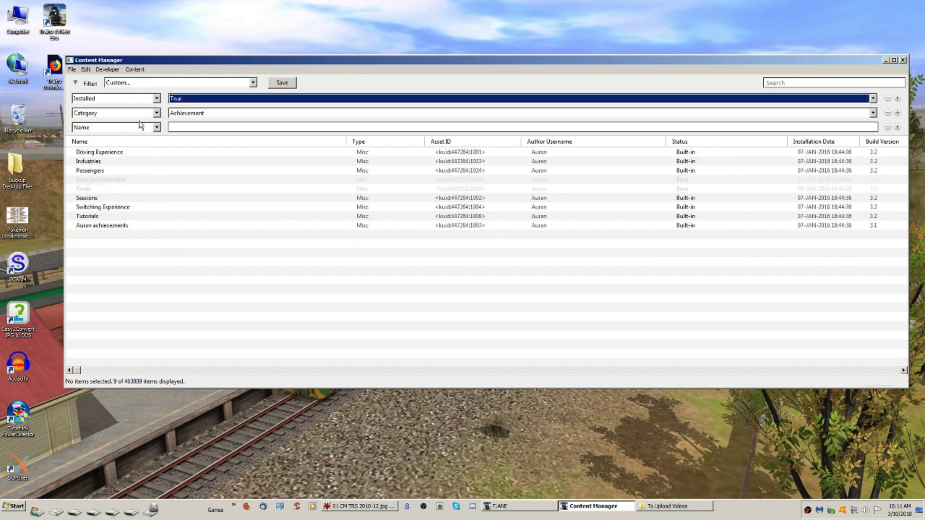
- Filter the assets by category Locomotive and name "GM loco", with Installed set to False
click(219, 114)
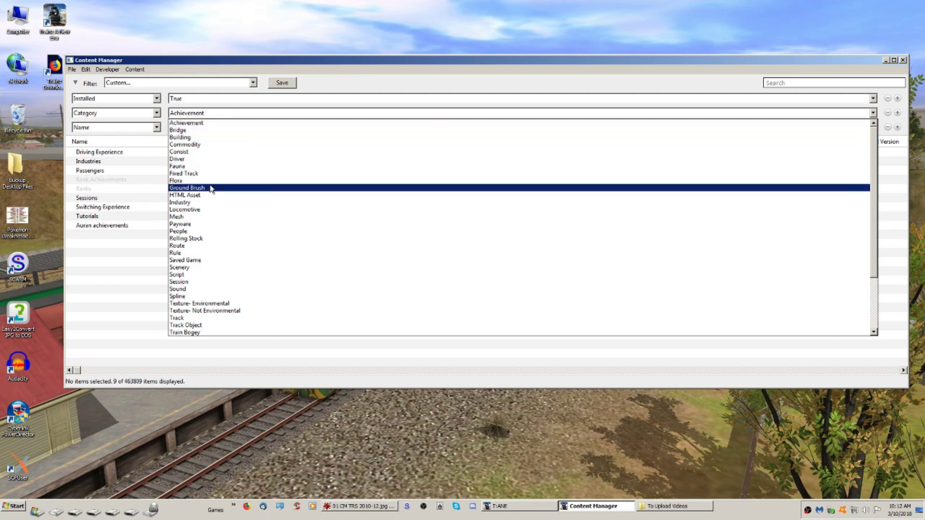
click(206, 211)
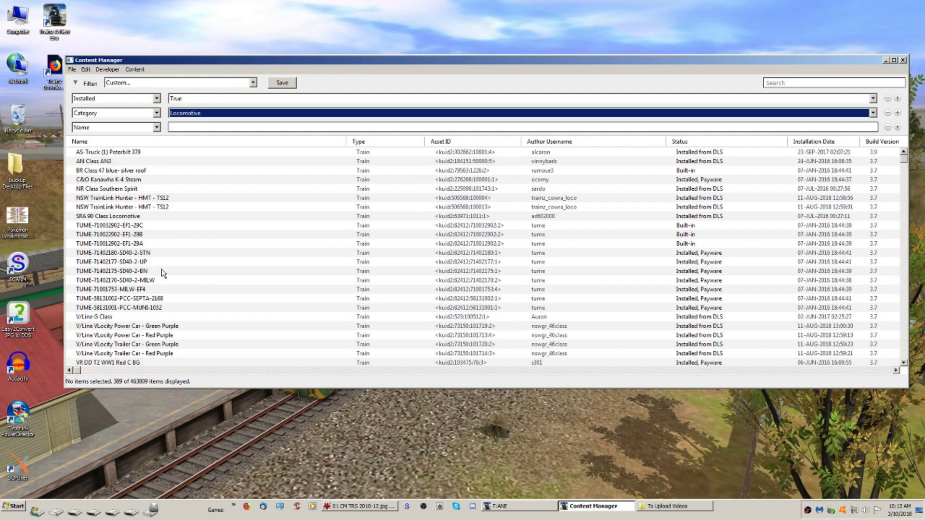
click(188, 127)
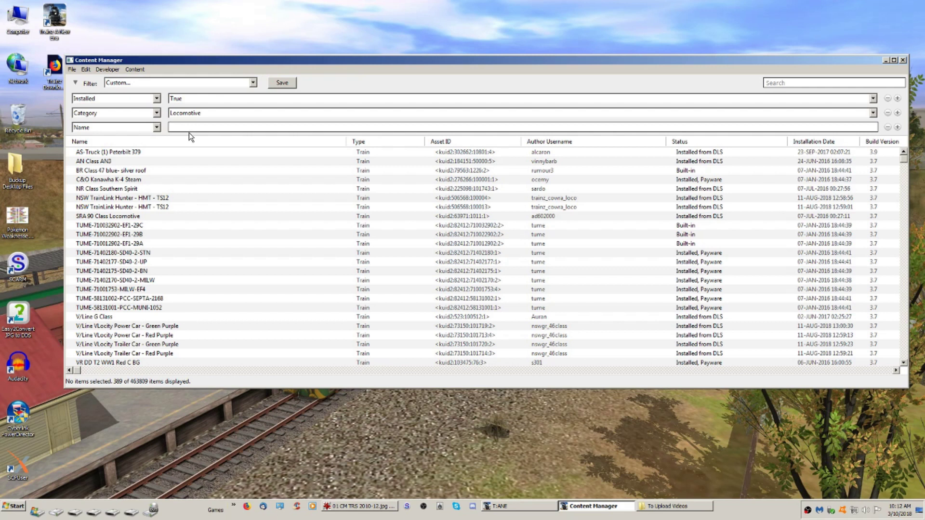
text(GM)
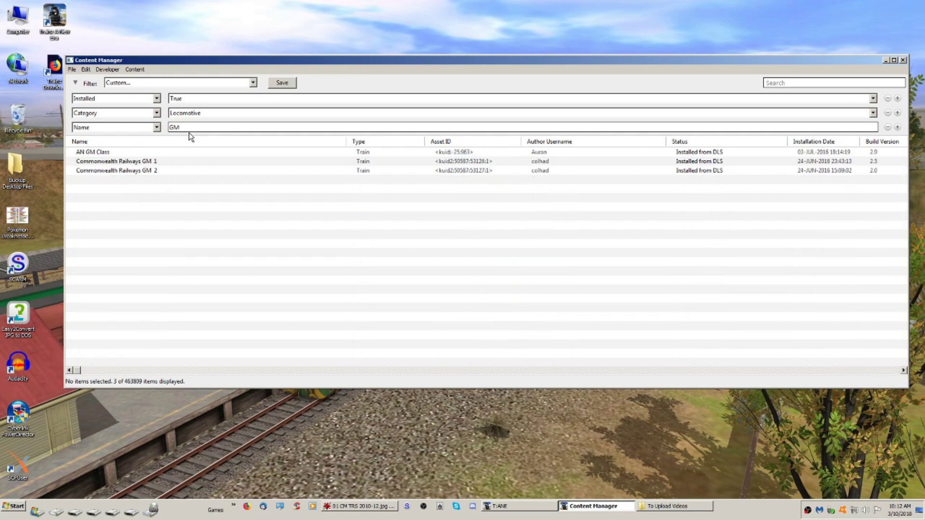
text( lo)
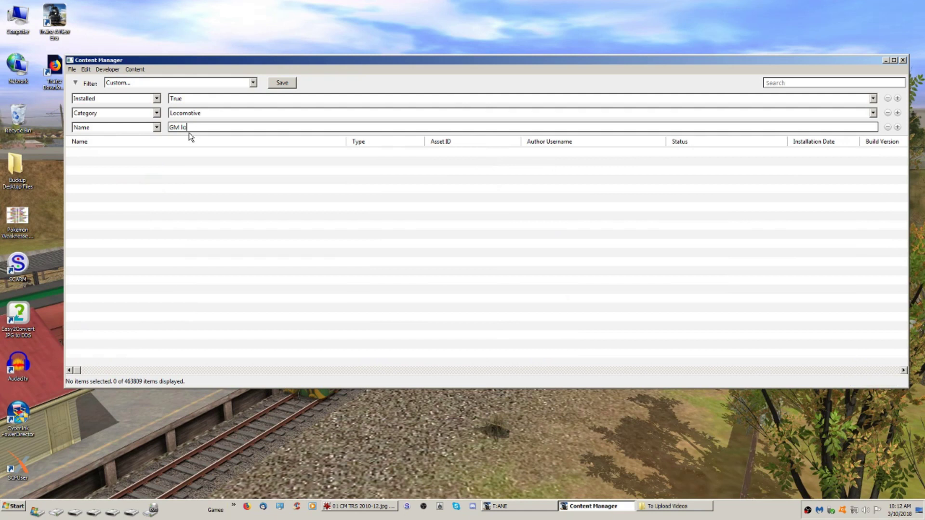
text(co)
click(195, 101)
click(193, 115)
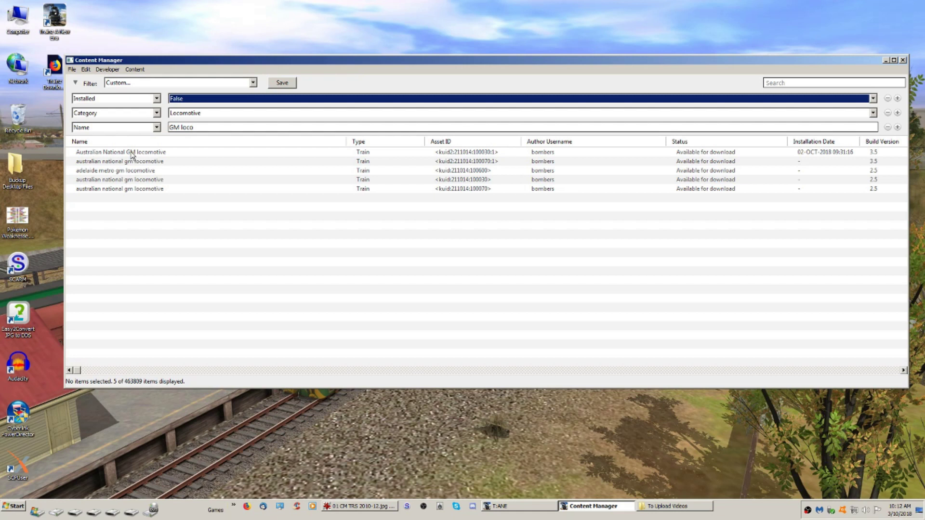
- Look at the asset details and the available commands of the Australian National GM locomotive
double_click(103, 152)
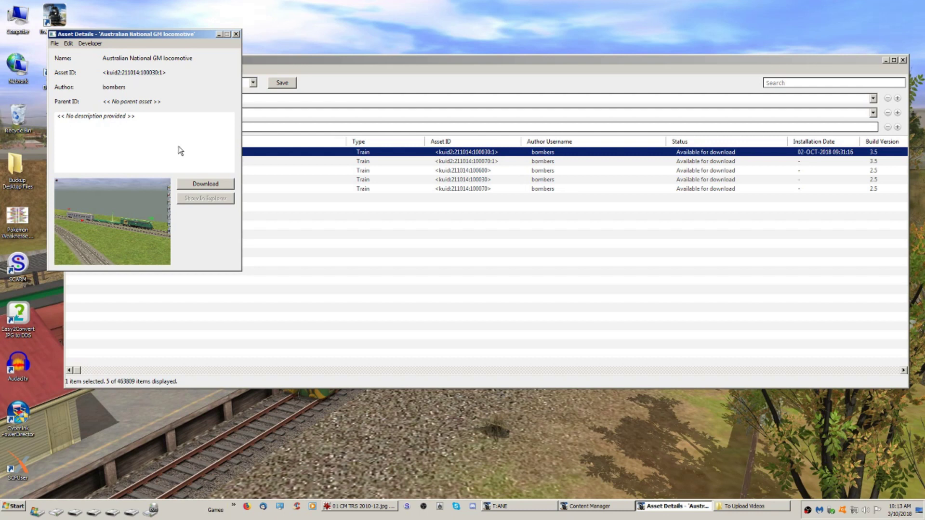
click(236, 34)
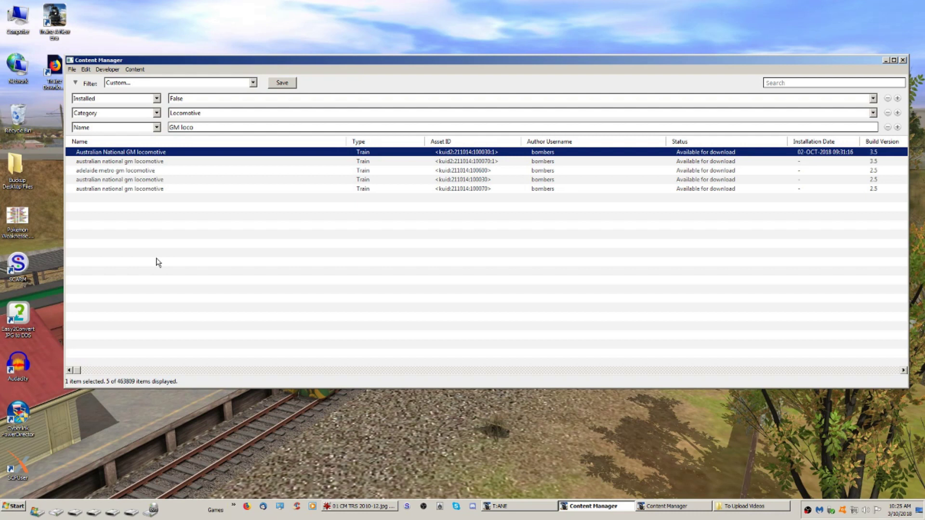
right_click(102, 153)
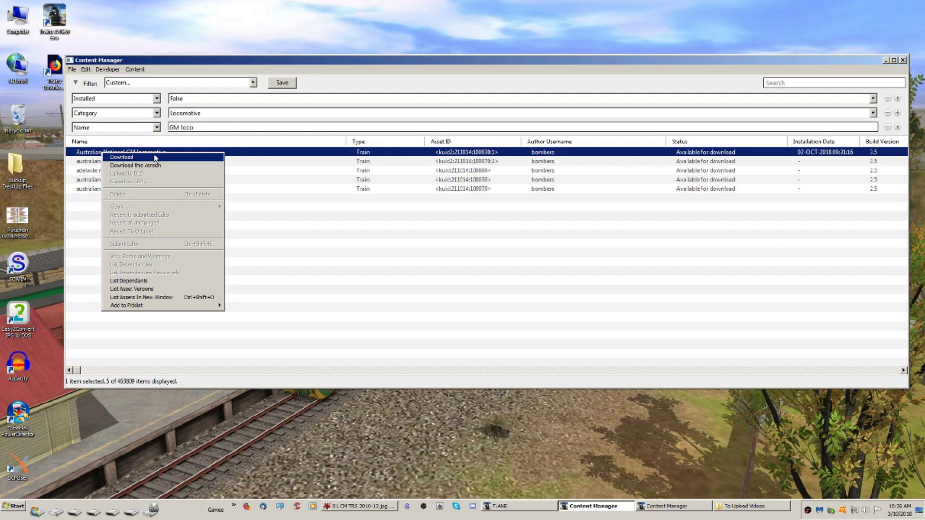
click(290, 268)
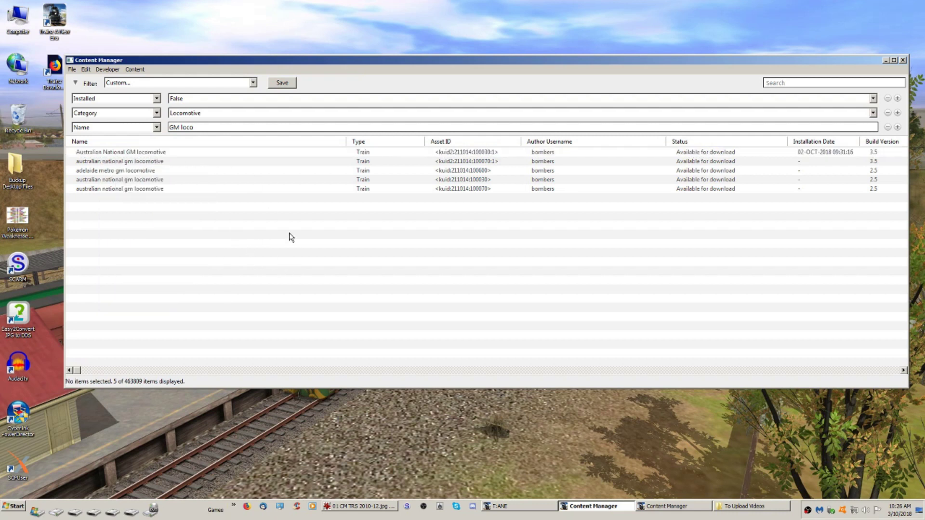
- Select the Australian National GM locomotive together with kuid:211014:100030 to compare their asset IDs, then clear the selection
click(164, 153)
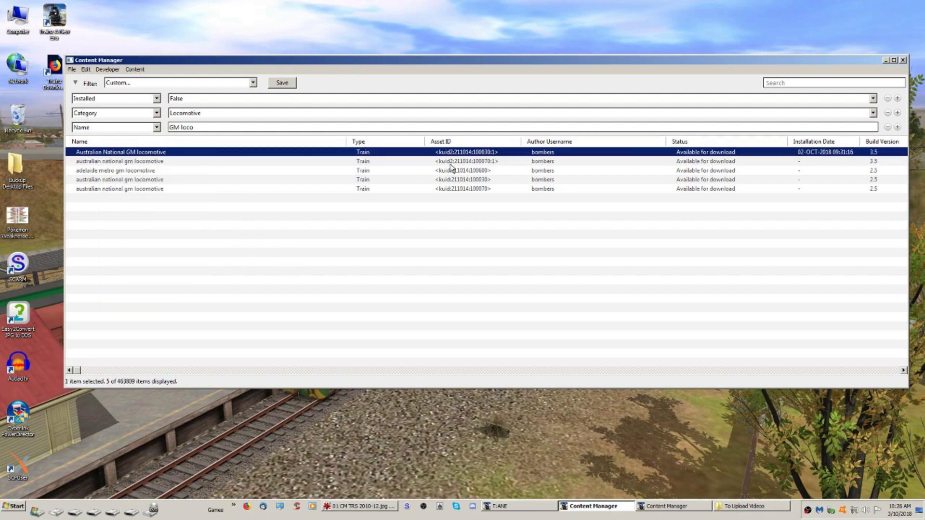
ctrl+click(481, 180)
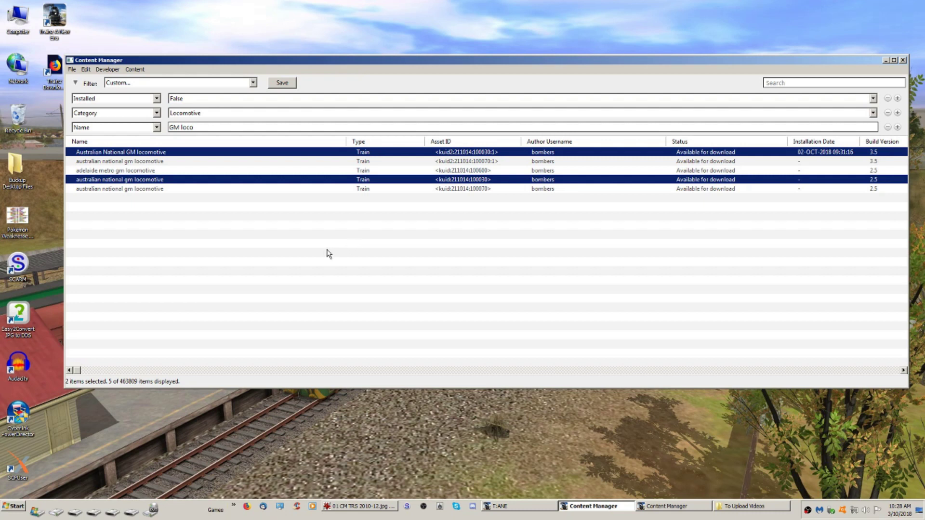
click(139, 236)
right_click(122, 155)
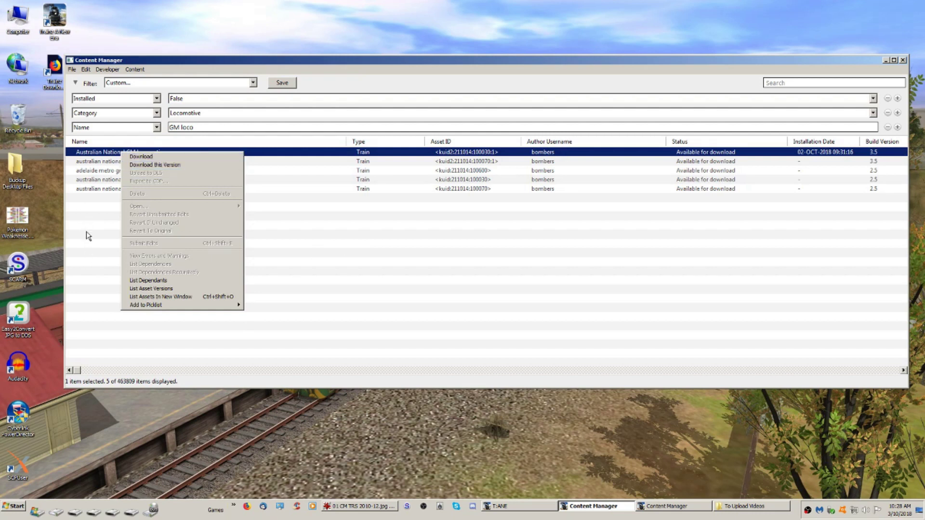
click(92, 245)
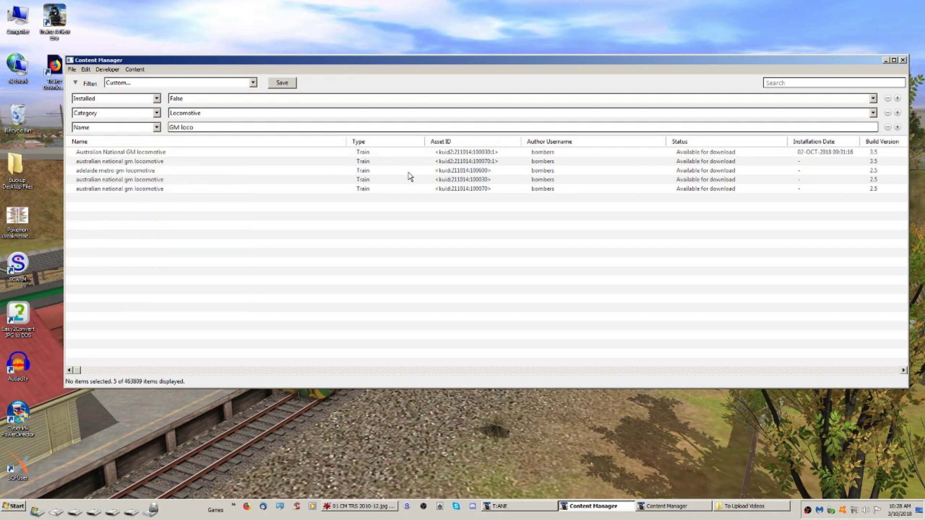
click(469, 173)
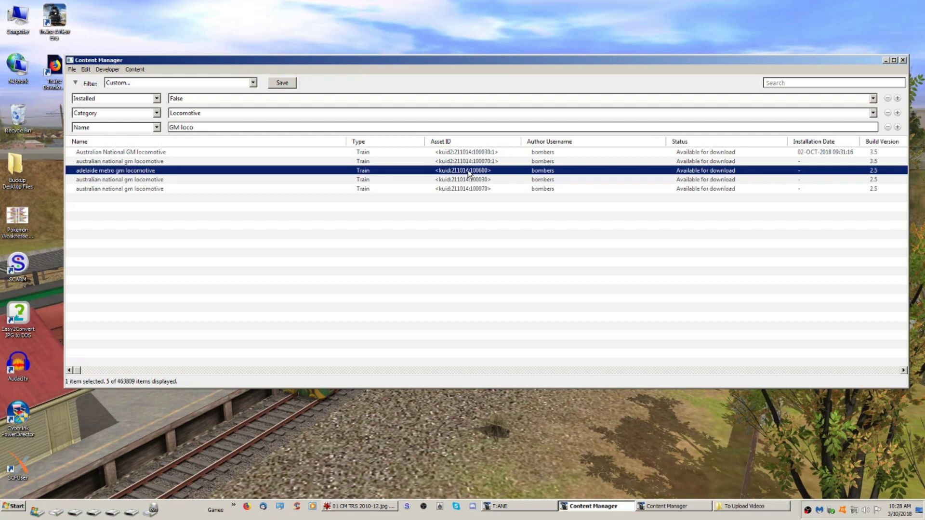
right_click(161, 175)
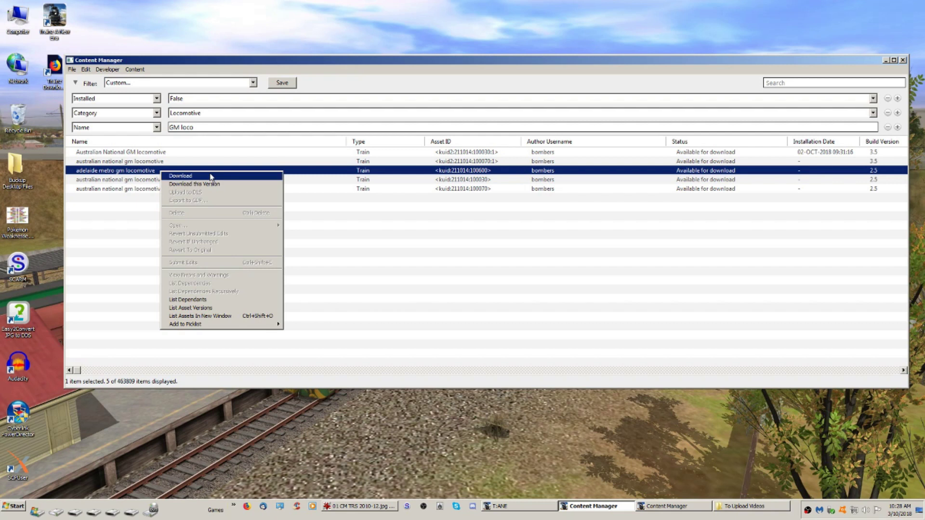
click(105, 153)
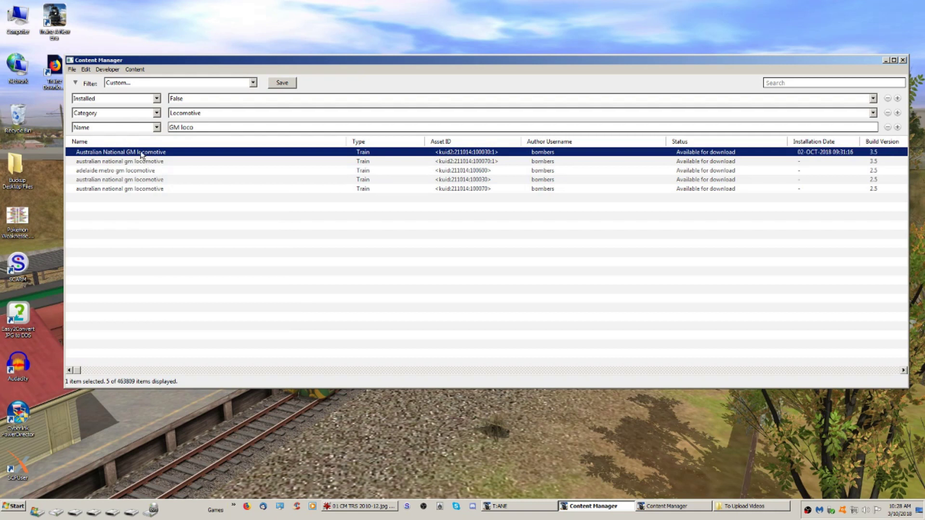
click(125, 171)
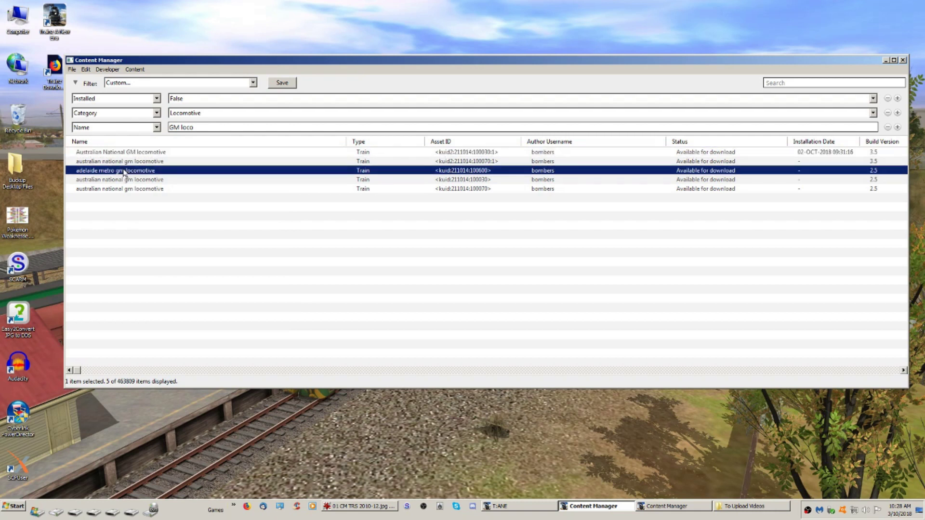
right_click(124, 173)
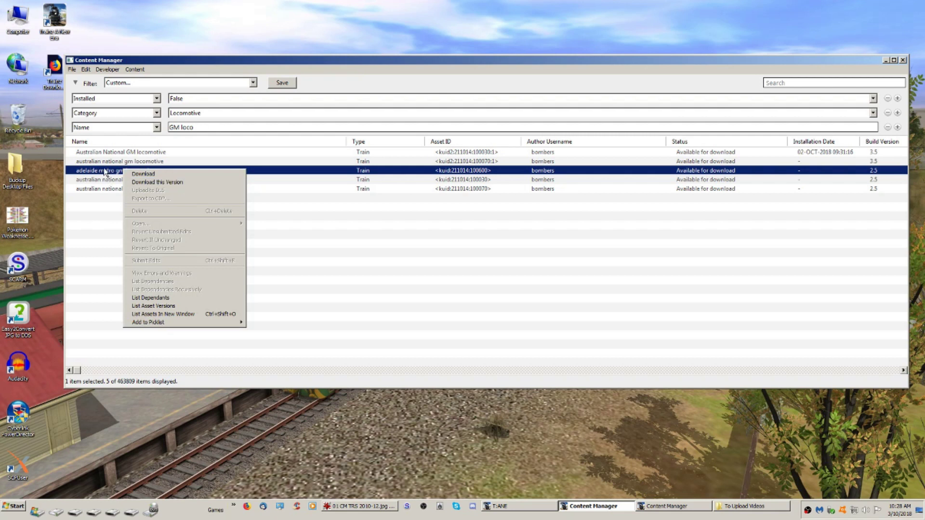
click(87, 240)
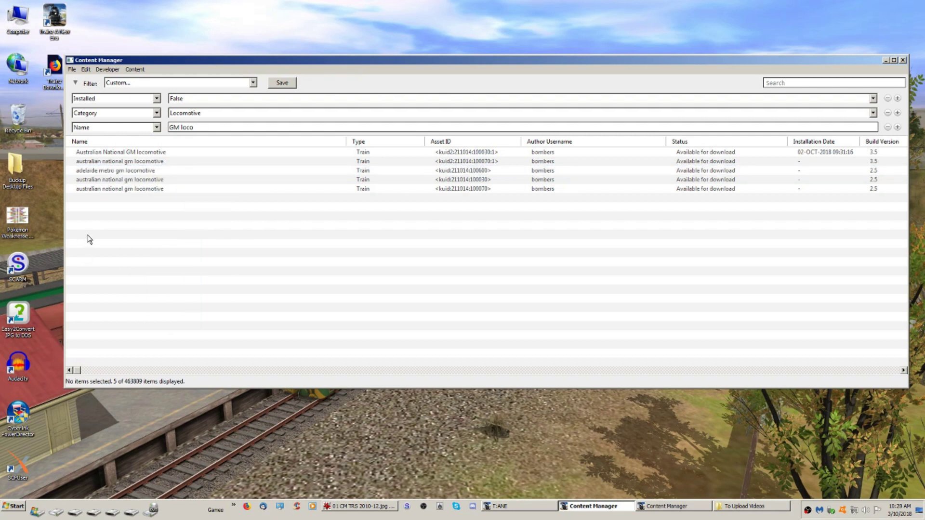
- Download the Australian National GM locomotive with asset ID kuid2:211014:100030:1
click(116, 153)
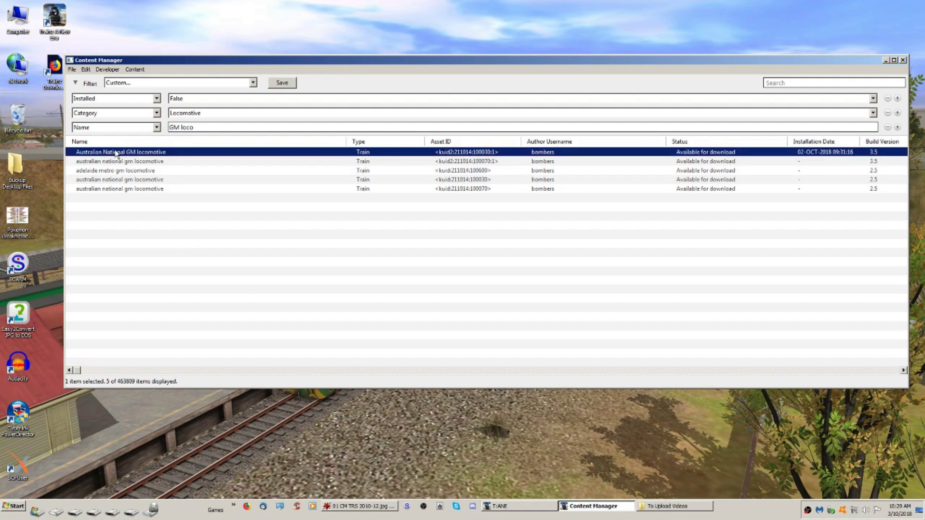
right_click(116, 154)
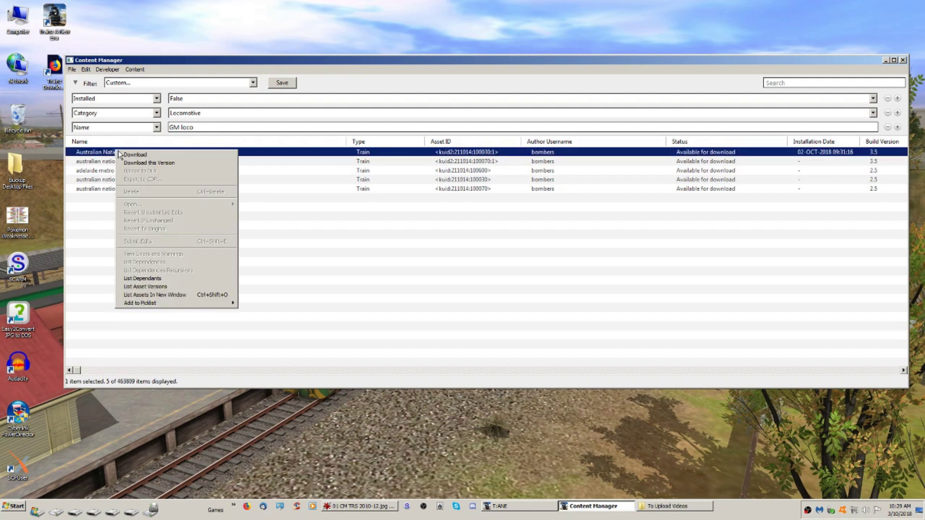
click(183, 155)
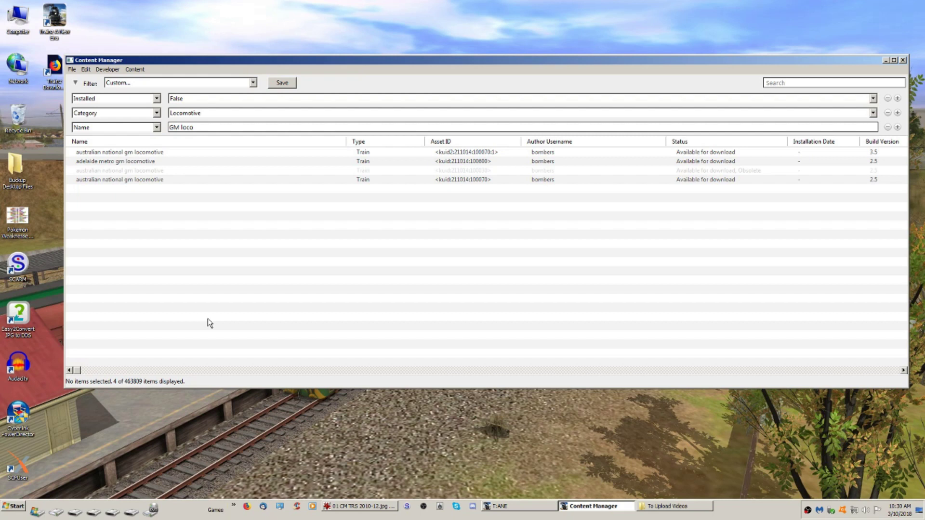
- Clear the asset selection and set the Installed filter to True to list the installed GM locomotives
click(87, 172)
click(130, 206)
click(193, 101)
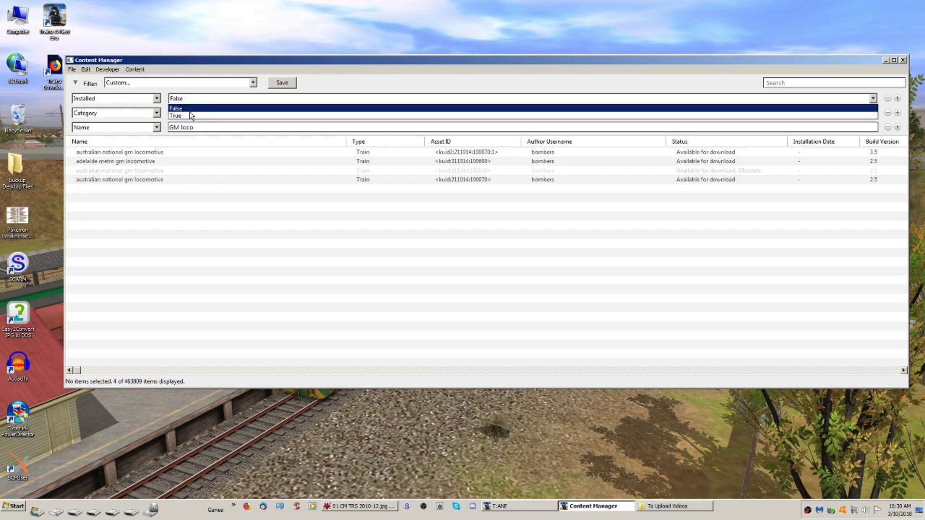
click(189, 115)
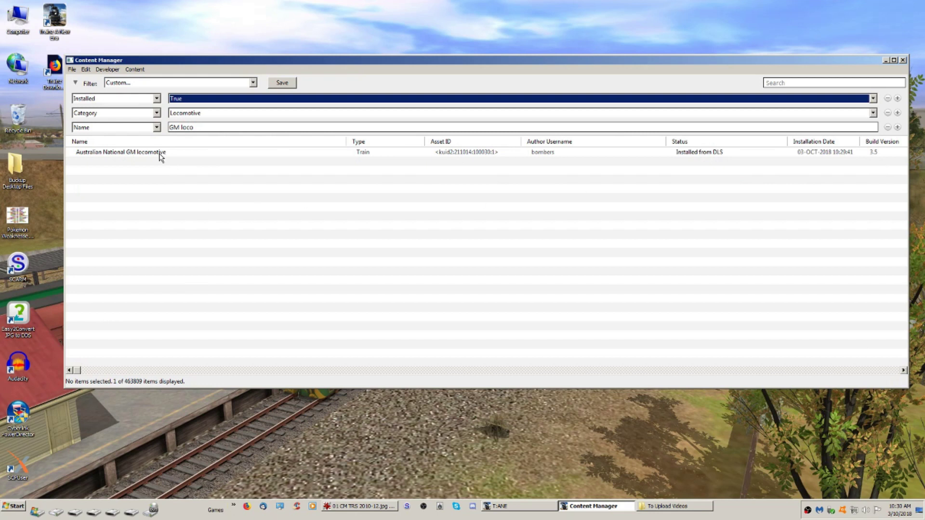
- Delete the installed Australian National GM locomotive and set the Installed filter to False
right_click(120, 155)
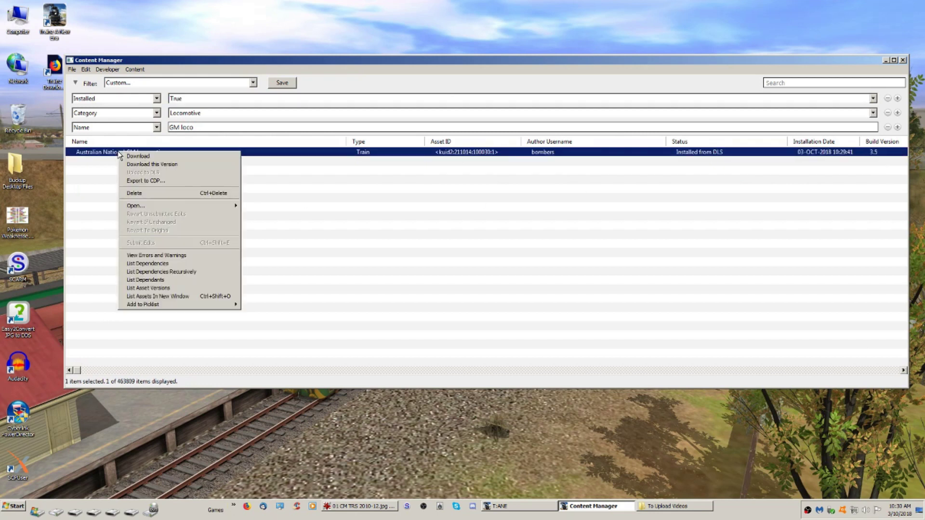
click(139, 196)
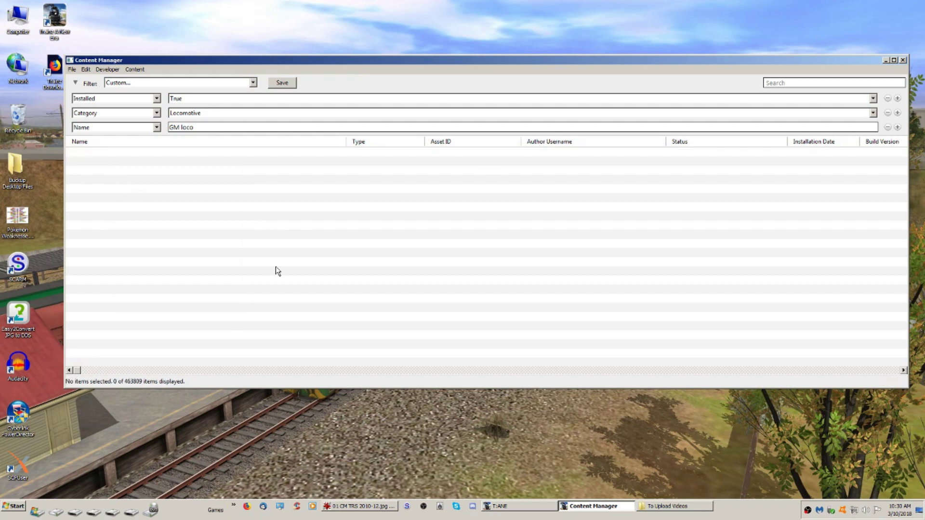
click(195, 99)
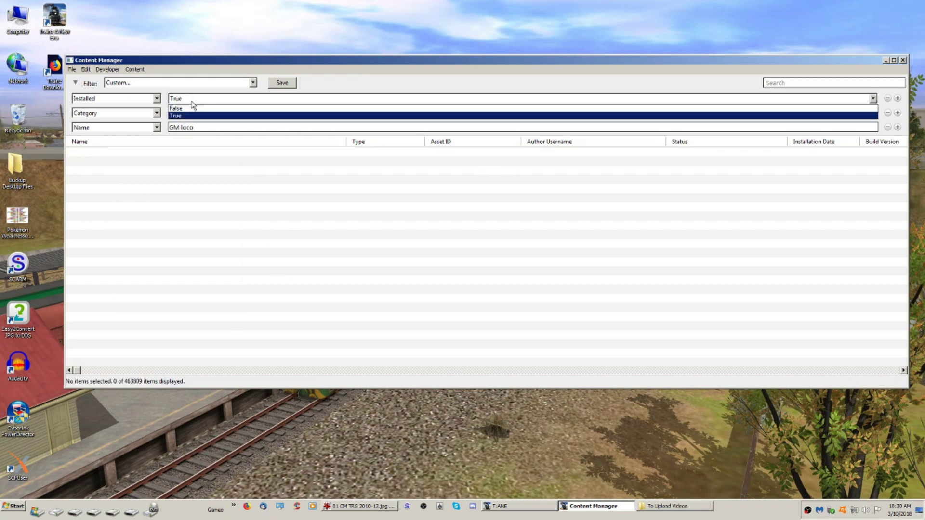
click(194, 108)
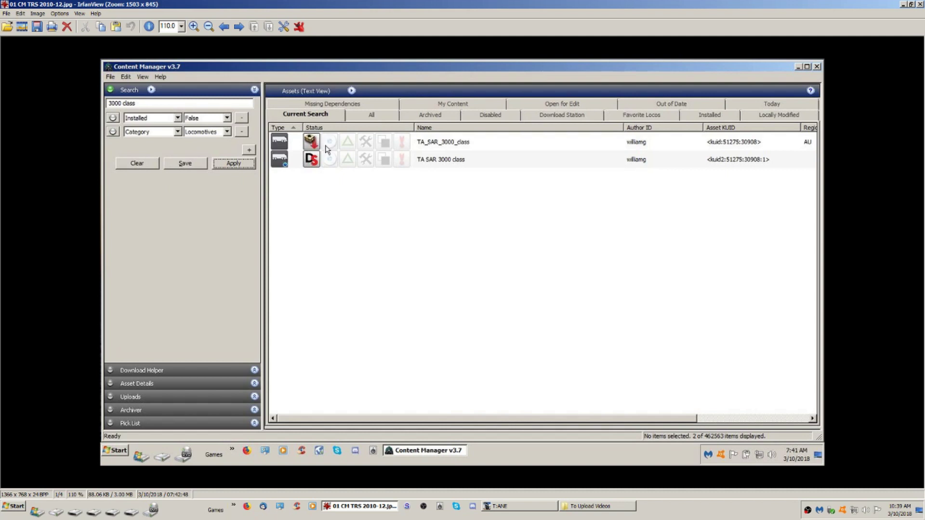
- Look through the IrfanView screenshots of downloading the TA SAR 3000 class locomotive in Content Manager v3.7, closing the viewer at the end
click(242, 27)
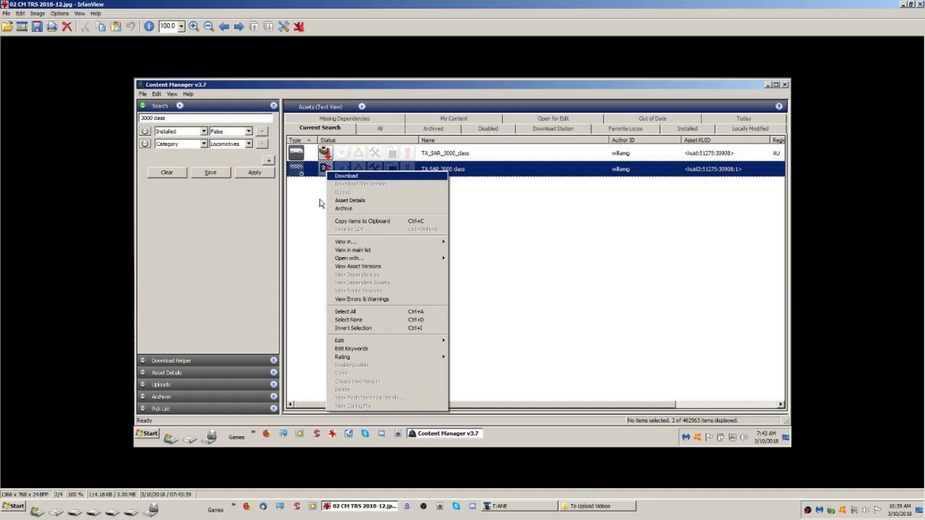
click(238, 27)
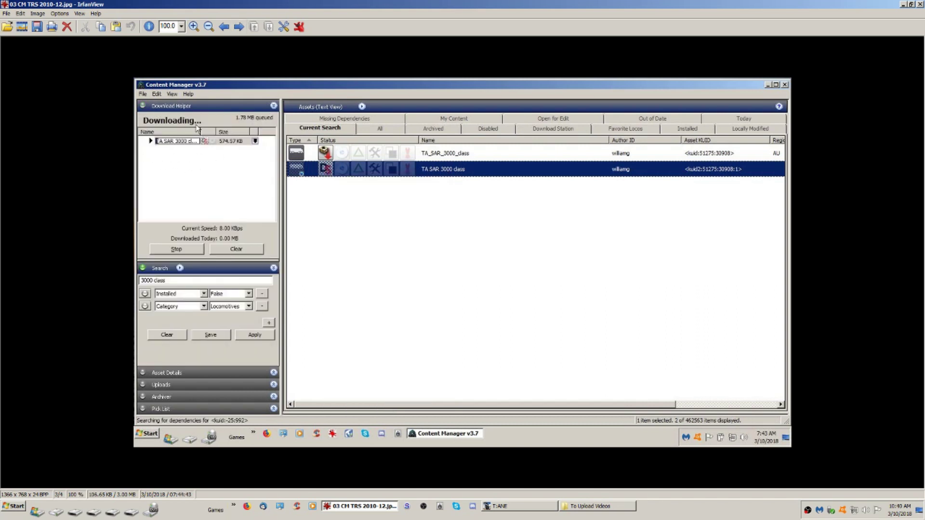
click(239, 27)
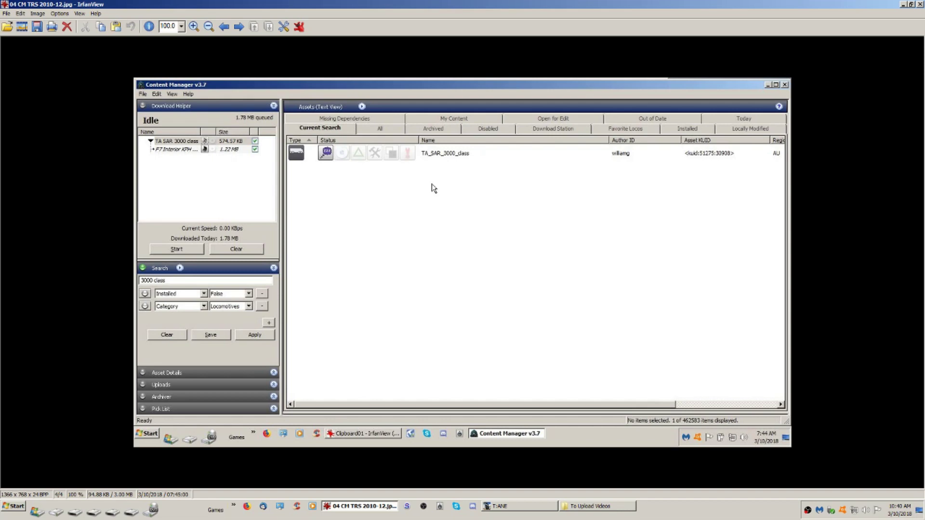
key(Escape)
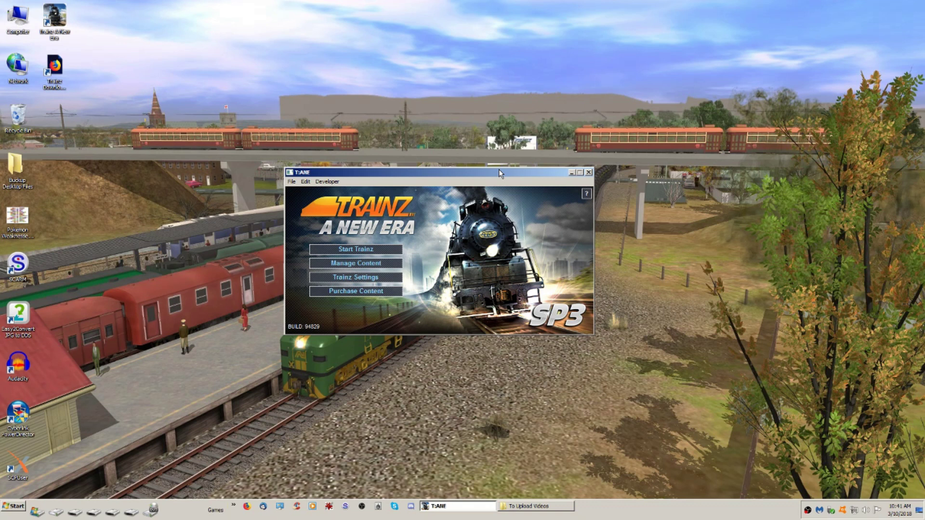
- Open Trainz Content Manager from the launcher and filter the assets by Installed True and Missing dependencies True
click(350, 264)
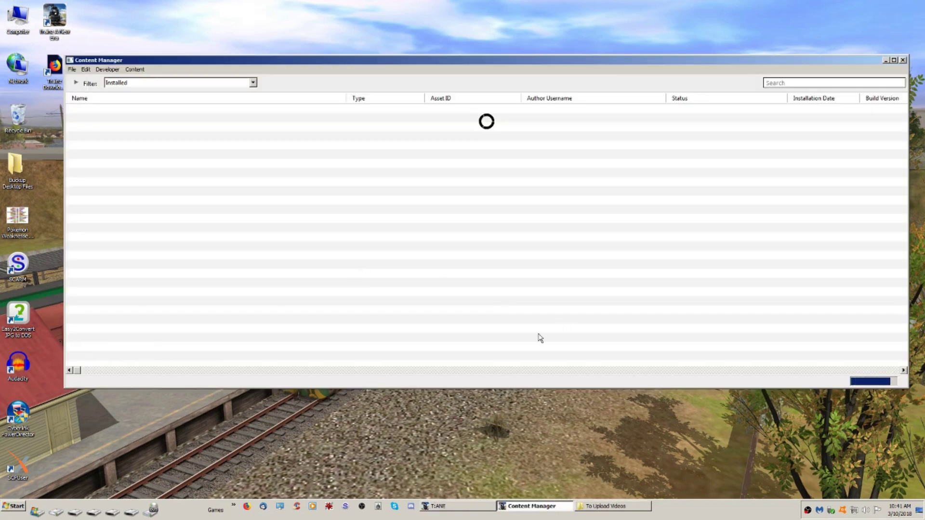
click(75, 83)
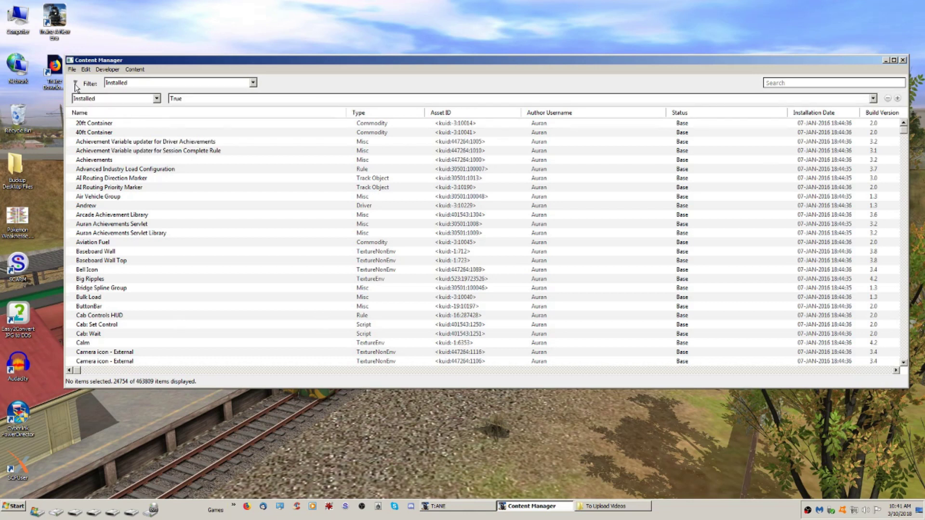
click(898, 98)
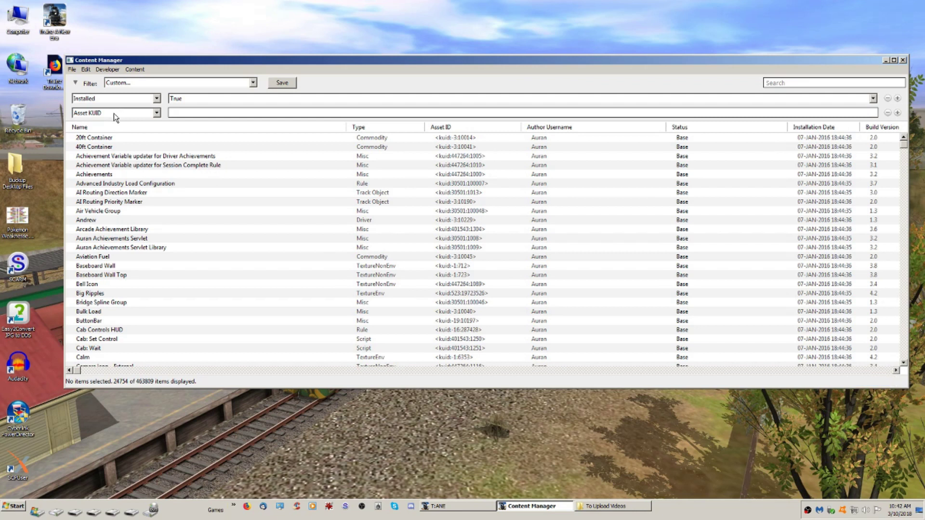
click(114, 113)
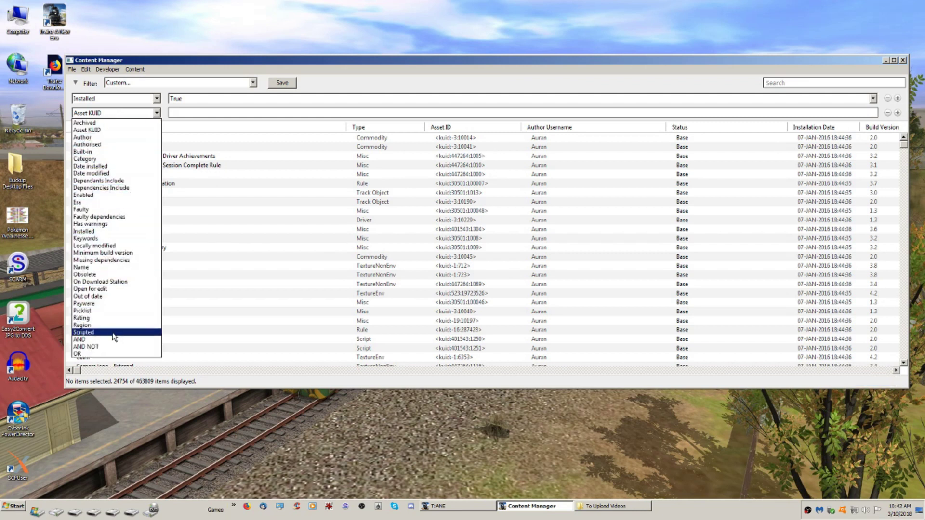
click(107, 261)
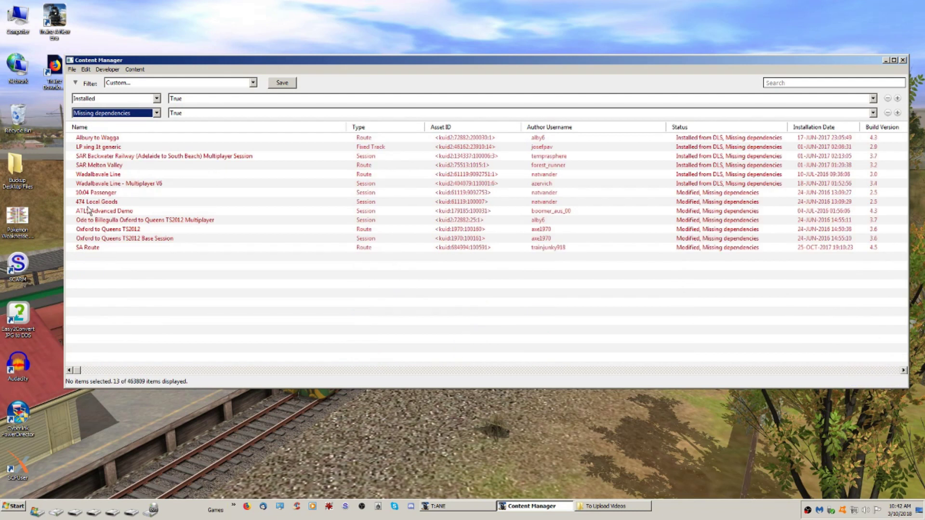
- List the dependencies of the SAR Melton Valley route and select all the unknown assets among them
click(88, 166)
right_click(90, 168)
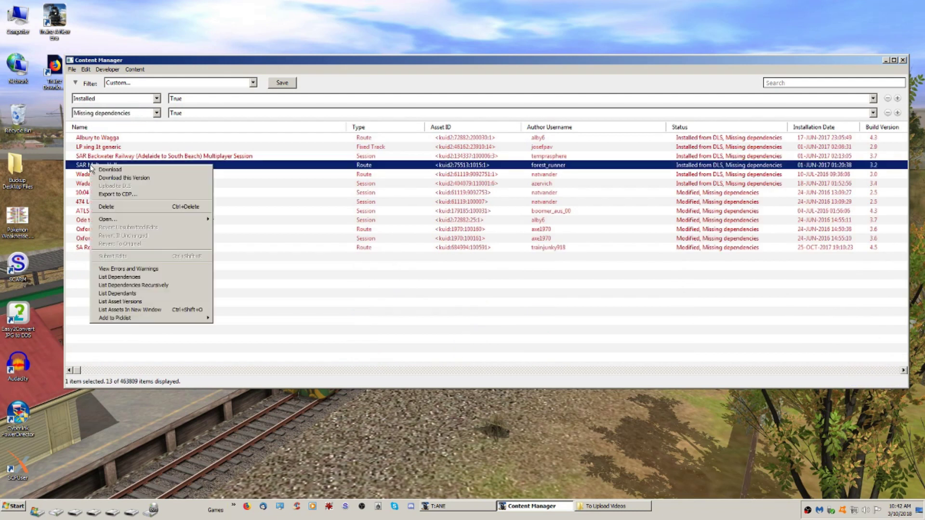
click(127, 278)
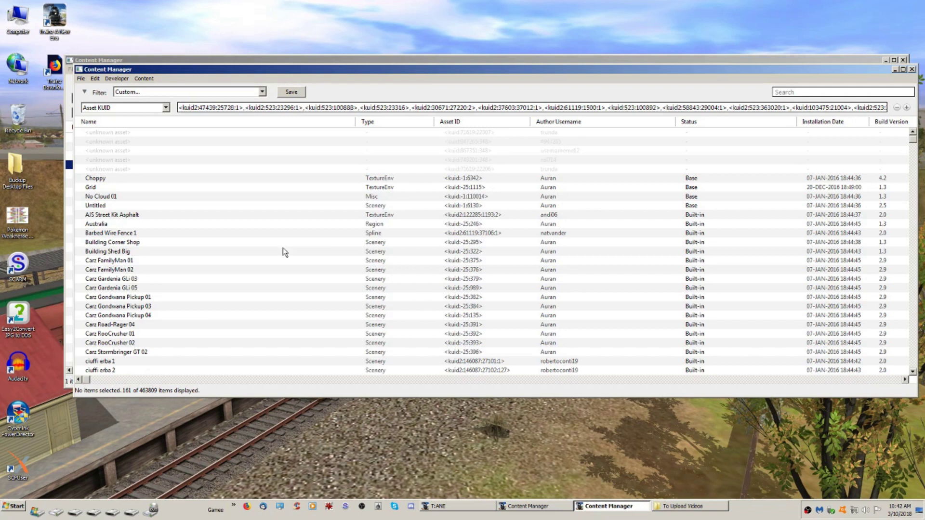
click(100, 133)
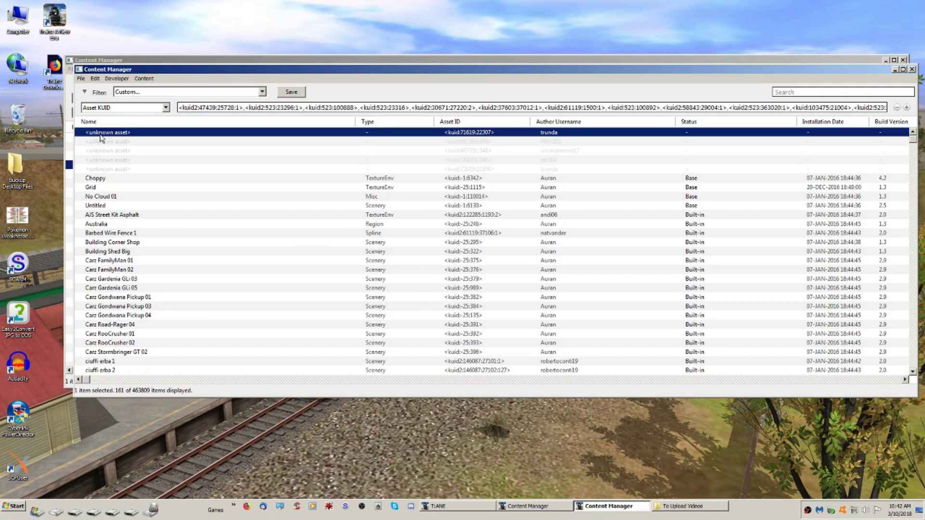
shift+click(103, 169)
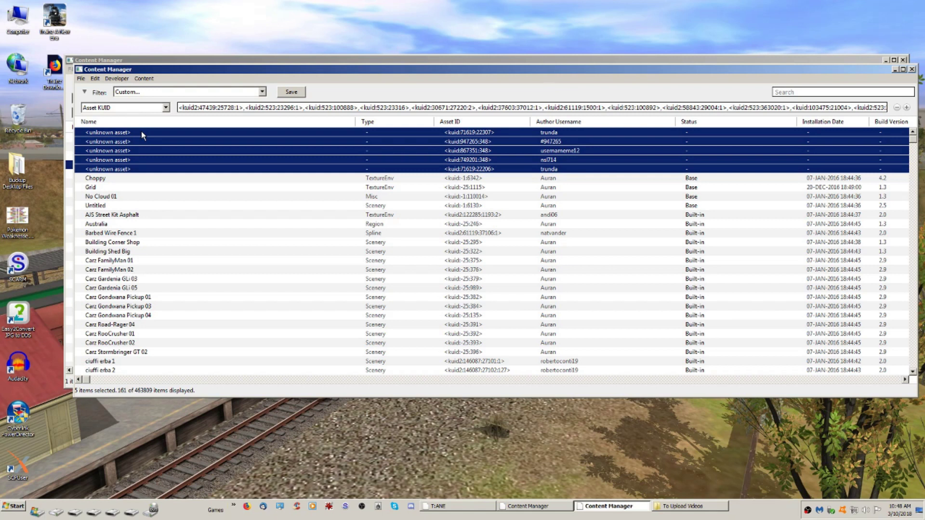
- Select only the first unknown asset and search Google in Firefox for its asset ID, kuid:71619:22307
click(462, 133)
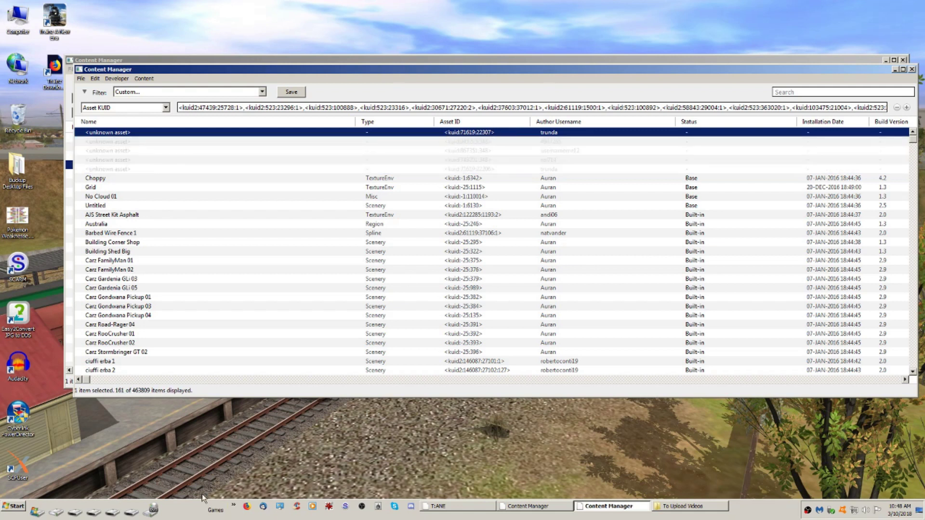
click(247, 507)
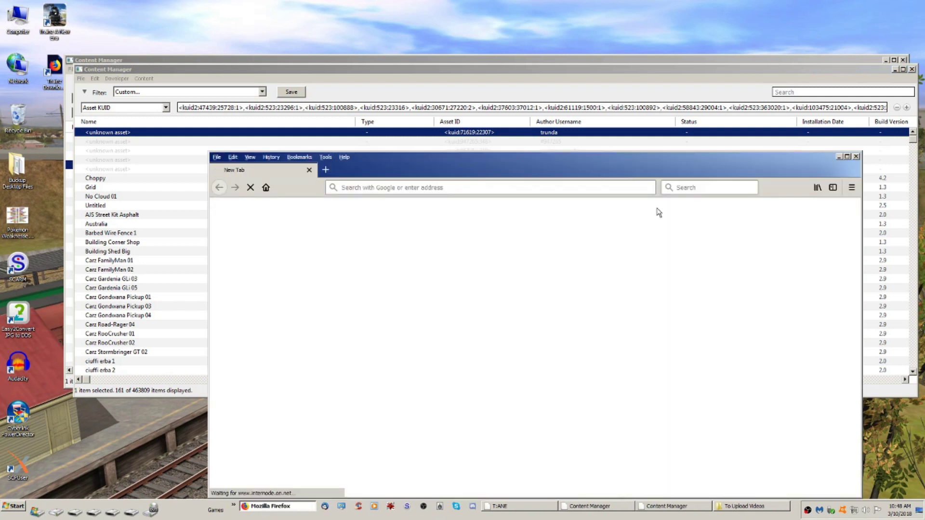
click(685, 188)
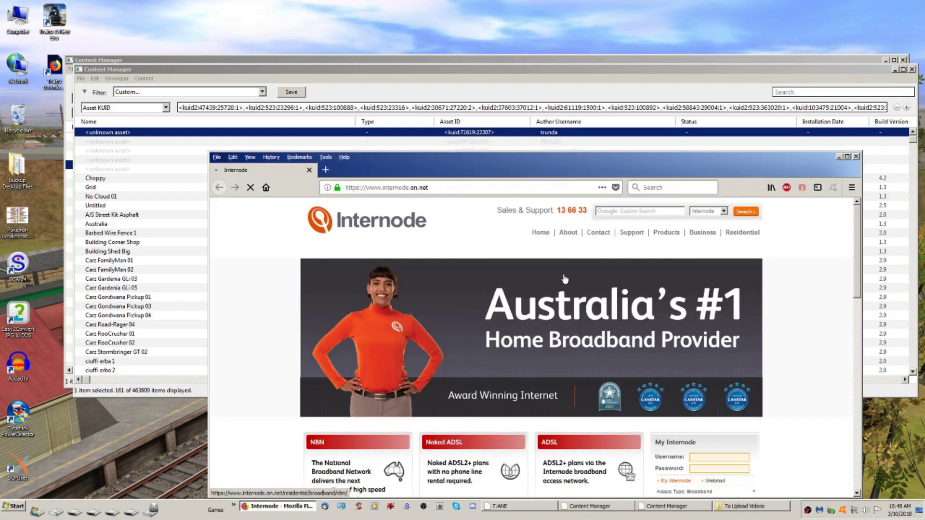
key(Return)
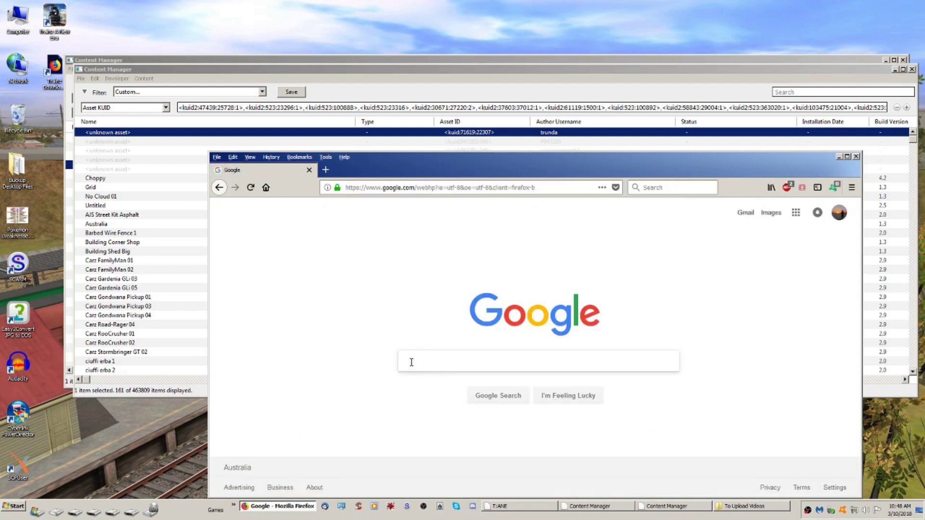
right_click(412, 362)
click(428, 396)
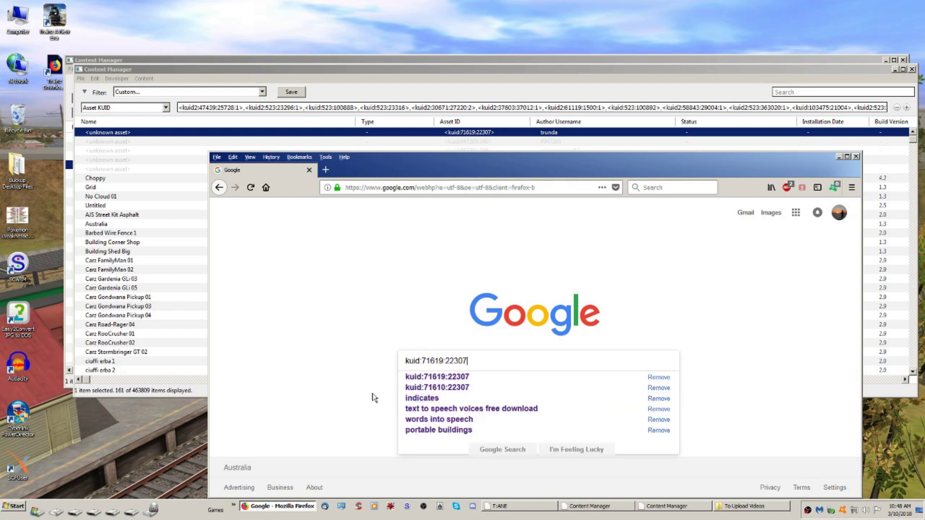
key(Return)
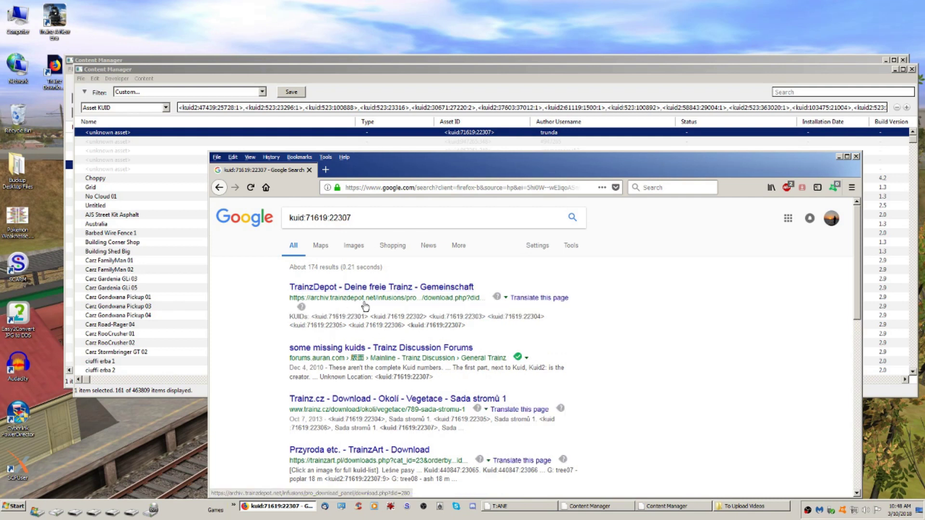
- Read through the search results for websites that mention the missing asset, and close the browser at the end
mouse_move(298, 309)
scroll(240, 327, down, 2)
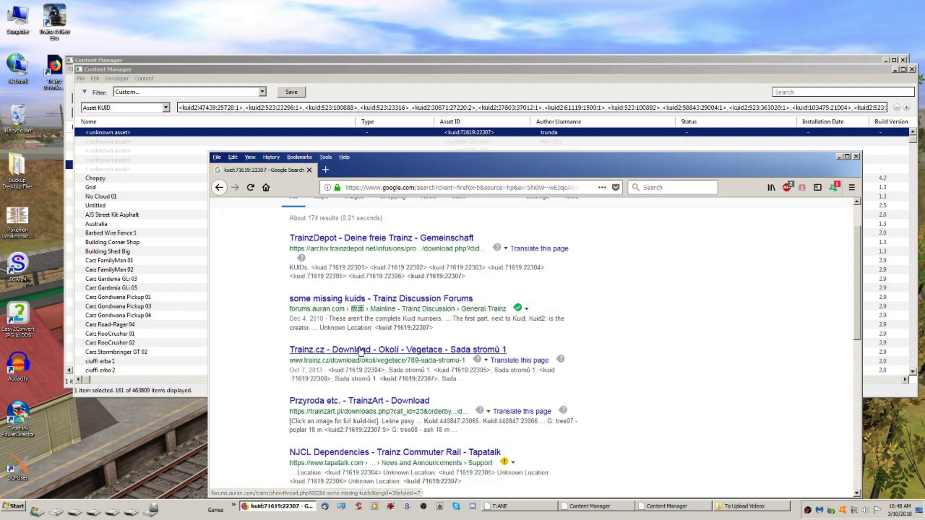
scroll(378, 352, down, 2)
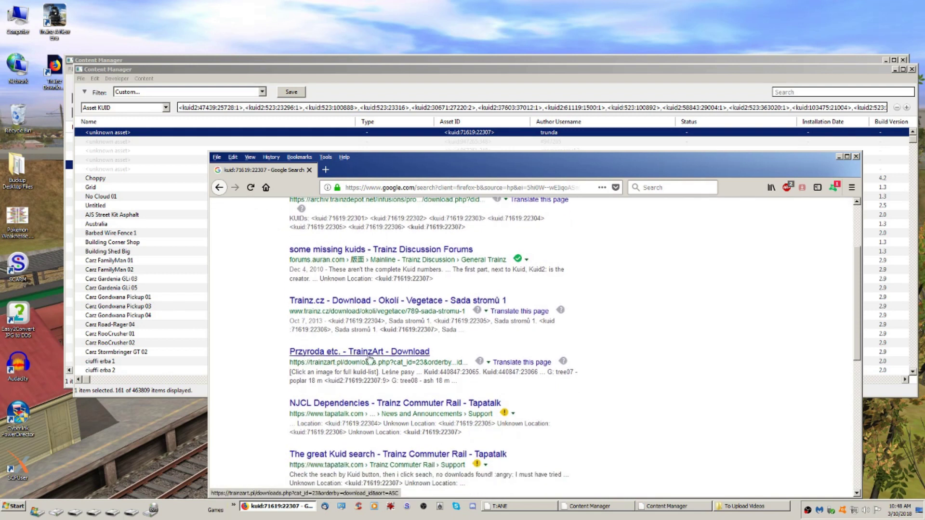
scroll(318, 403, down, 5)
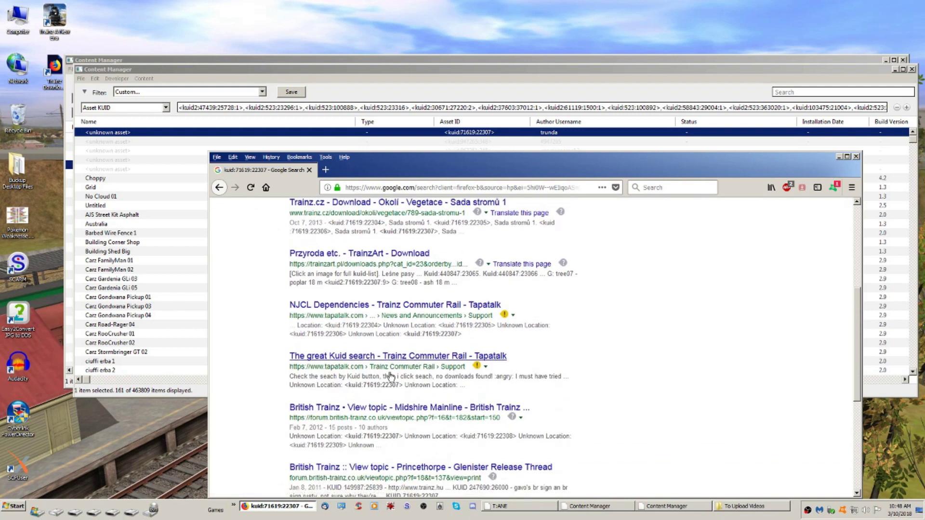
scroll(342, 408, down, 5)
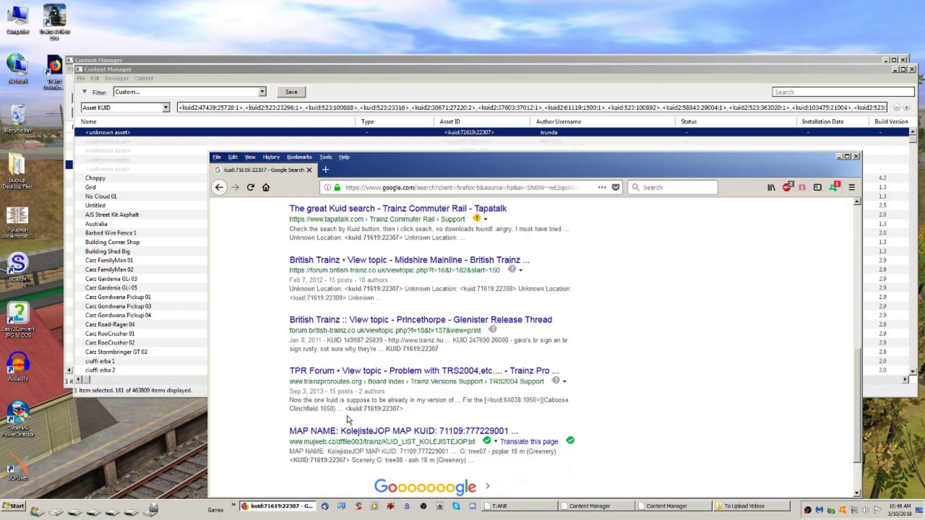
scroll(348, 413, up, 2)
scroll(348, 413, up, 12)
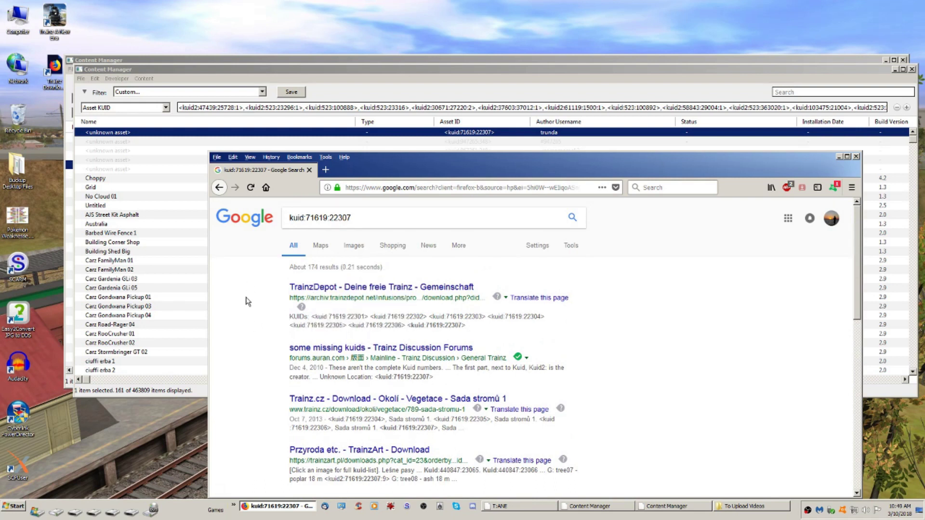
click(857, 157)
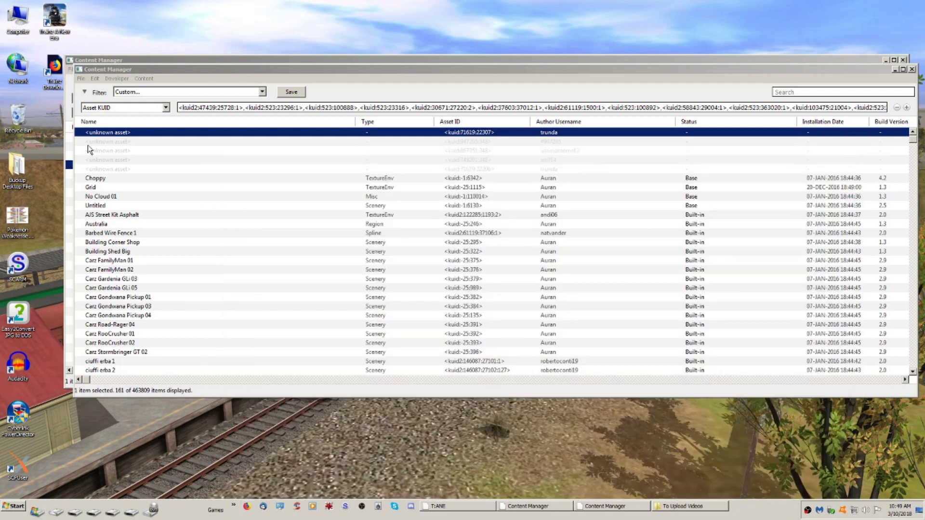
- Go through the unknown assets in the dependency list one by one to examine their asset IDs and authors
click(109, 143)
click(108, 155)
click(109, 163)
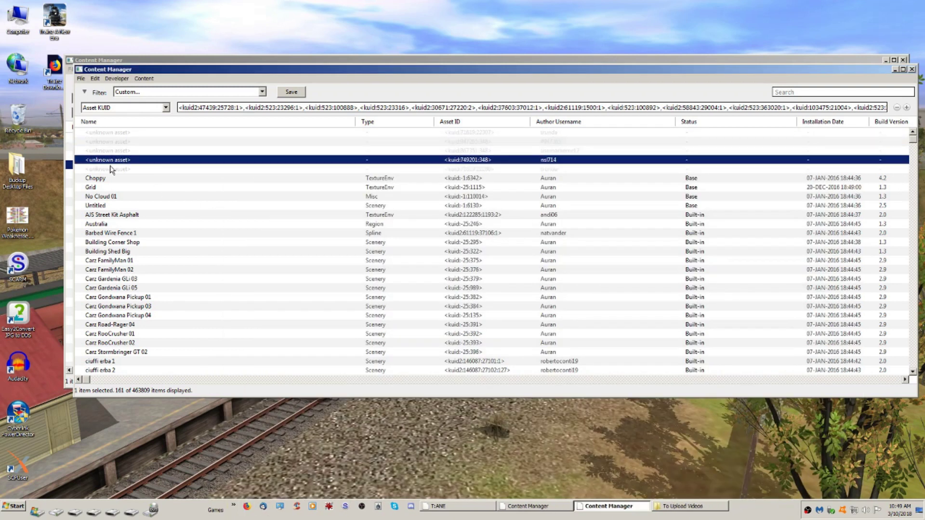
click(109, 170)
click(111, 134)
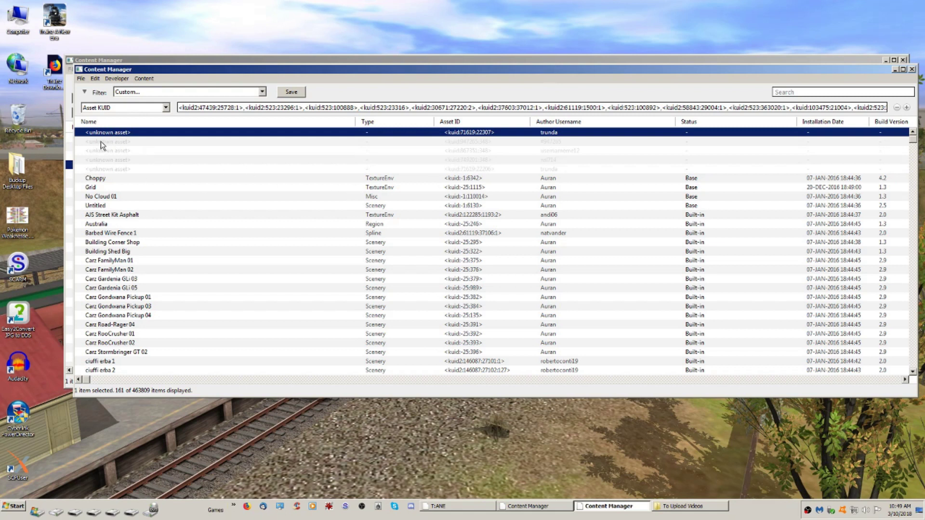
click(101, 141)
click(103, 151)
click(105, 159)
click(107, 169)
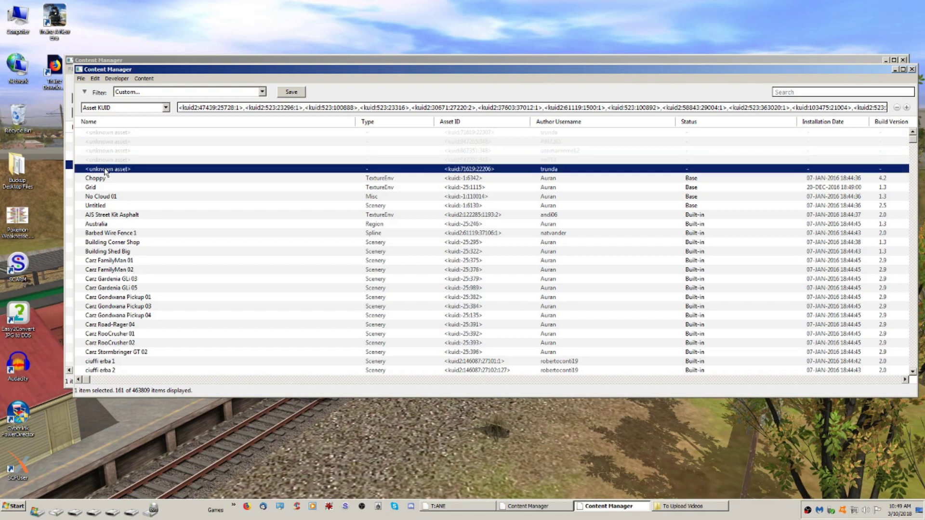
click(111, 133)
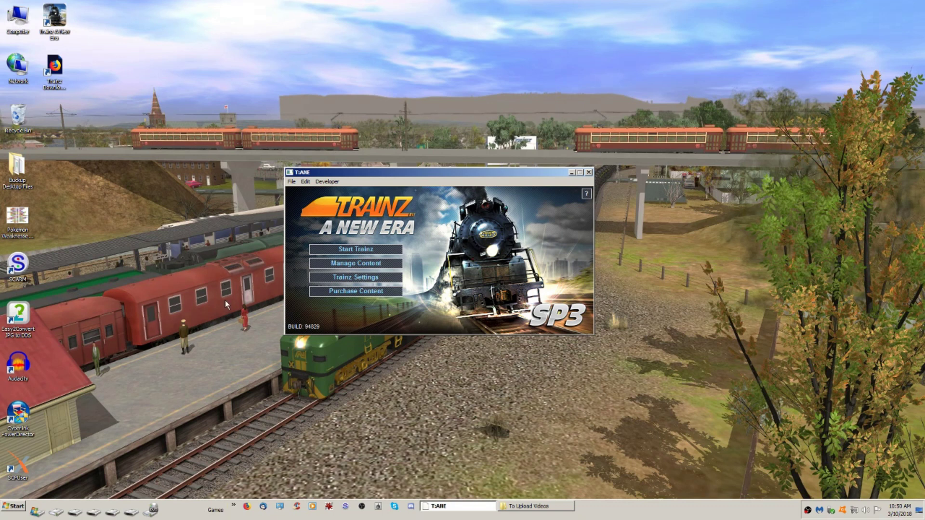
- Open the Trainz Download Station website from the desktop and search asset titles for "GM Loco"
click(57, 68)
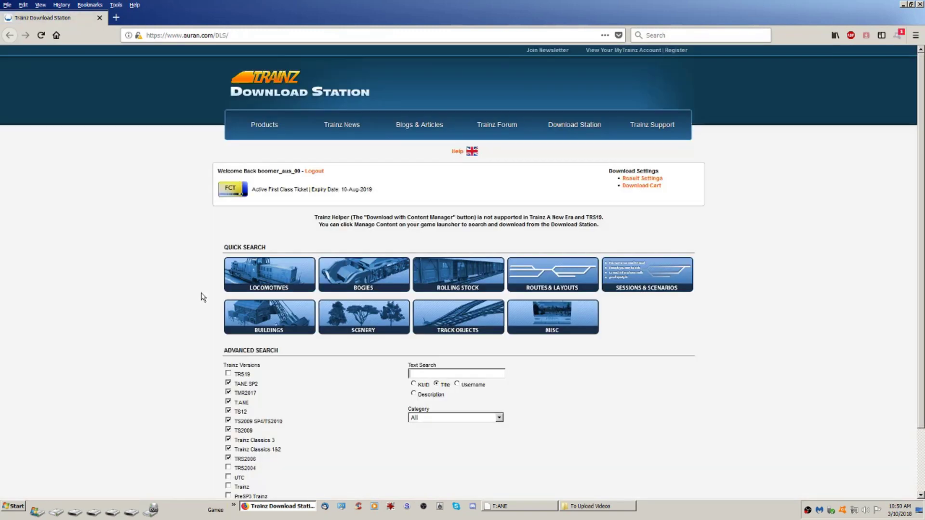
scroll(201, 297, down, 2)
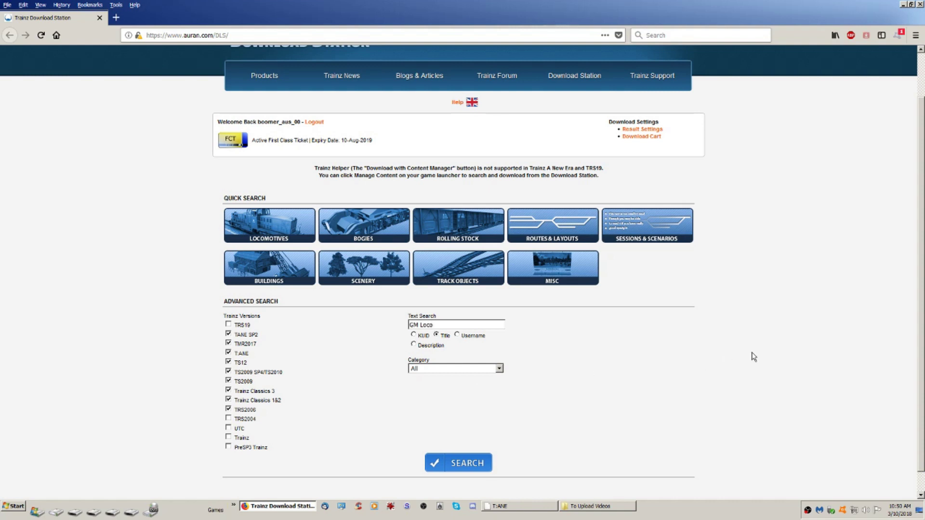
click(468, 463)
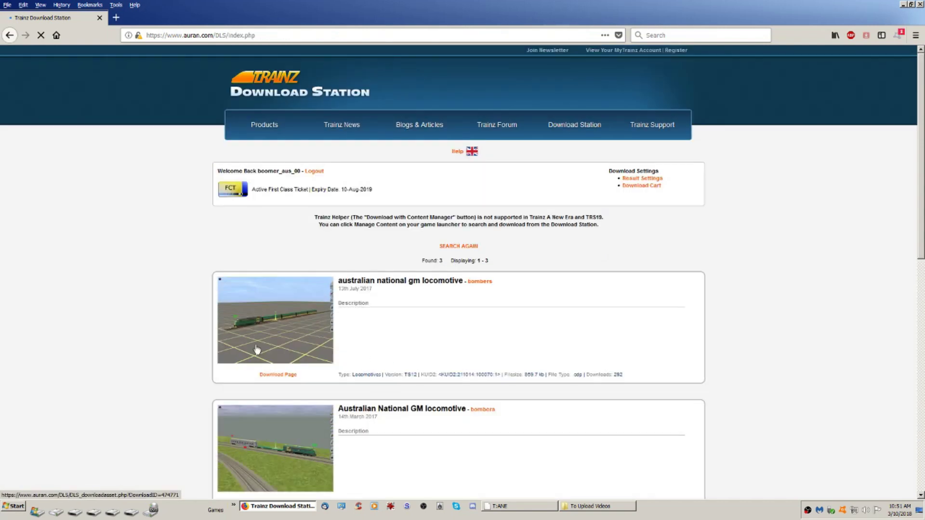
- Look through the search results, download the July 2017 "australian national gm locomotive" by FTP and save its CDP file
scroll(280, 371, down, 7)
scroll(282, 375, down, 4)
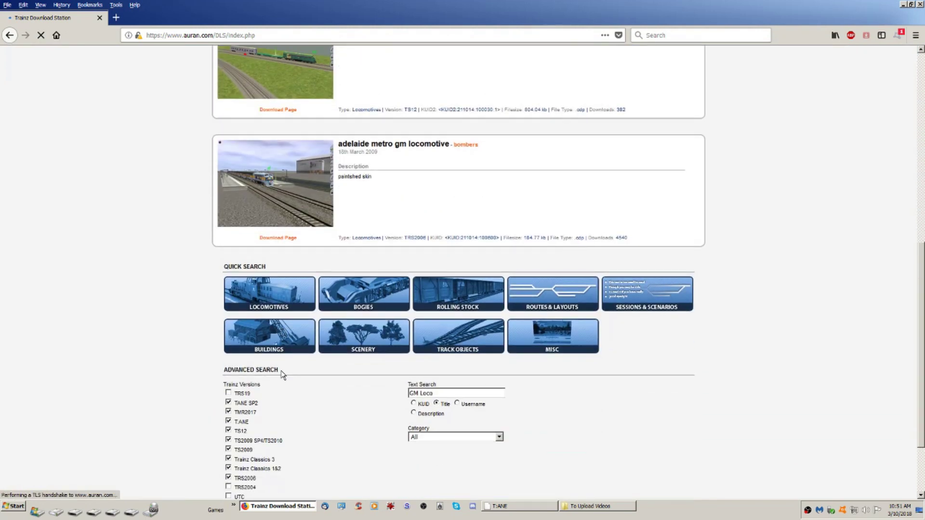
scroll(283, 374, up, 8)
scroll(274, 371, down, 3)
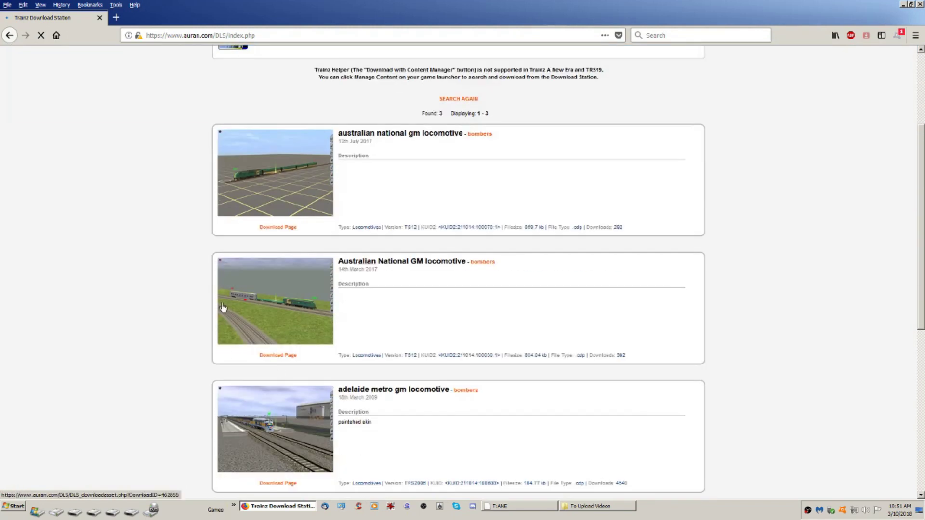
scroll(160, 271, up, 1)
scroll(216, 273, up, 2)
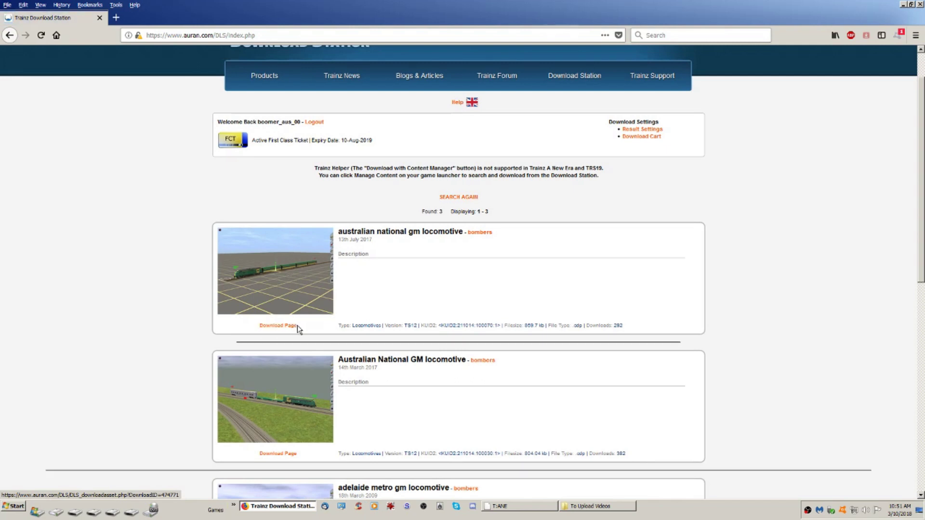
click(276, 279)
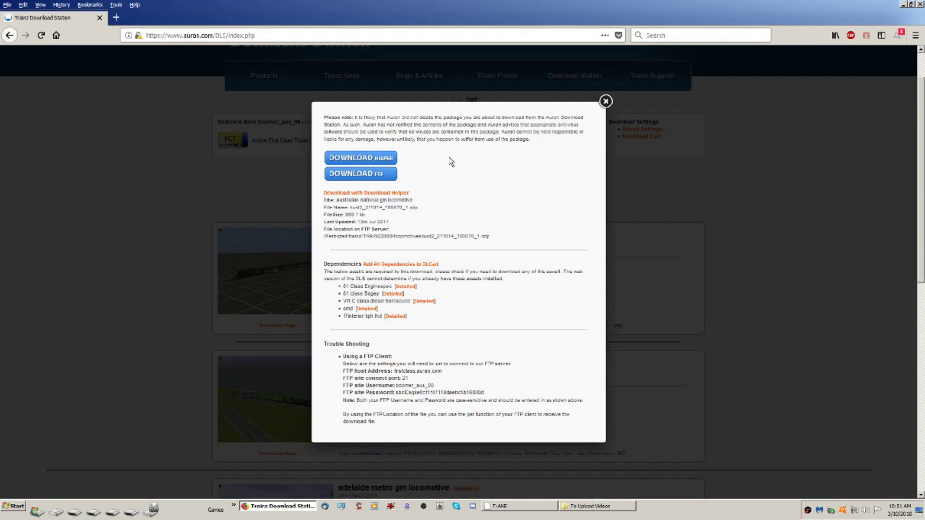
click(358, 174)
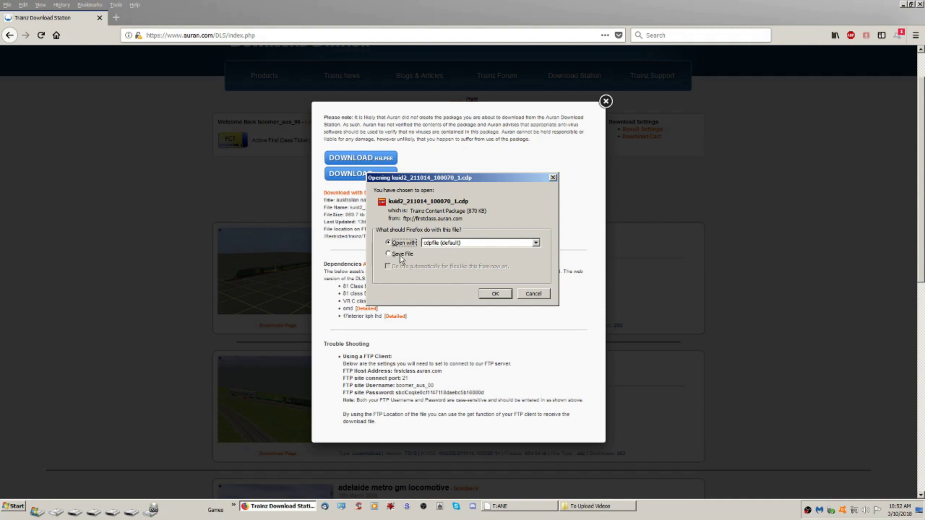
click(389, 254)
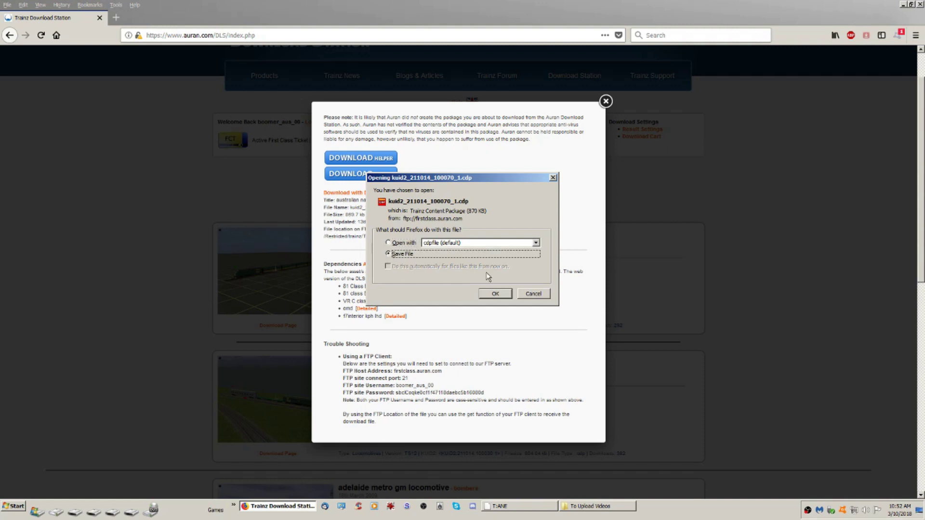
click(496, 296)
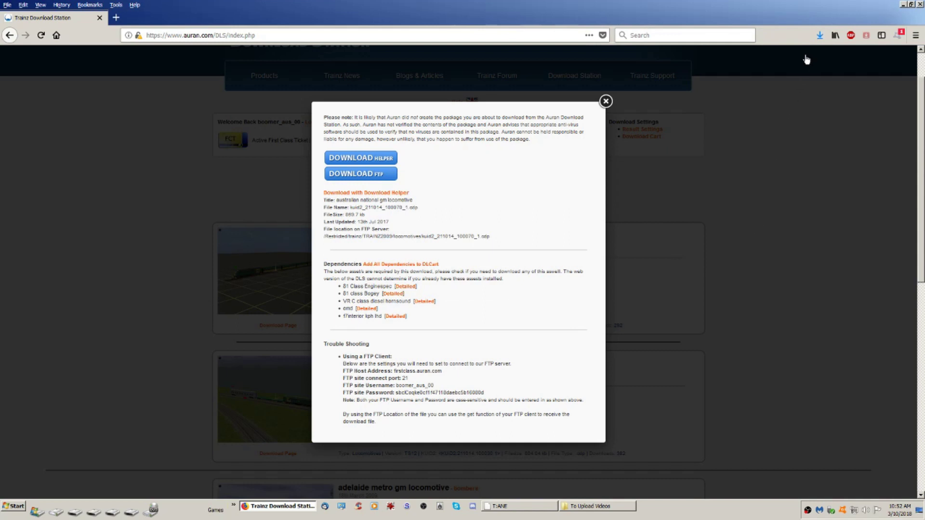
- Show the saved CDP file in the Downloads folder, and clear the folder window, download details and browser out of the way
click(820, 35)
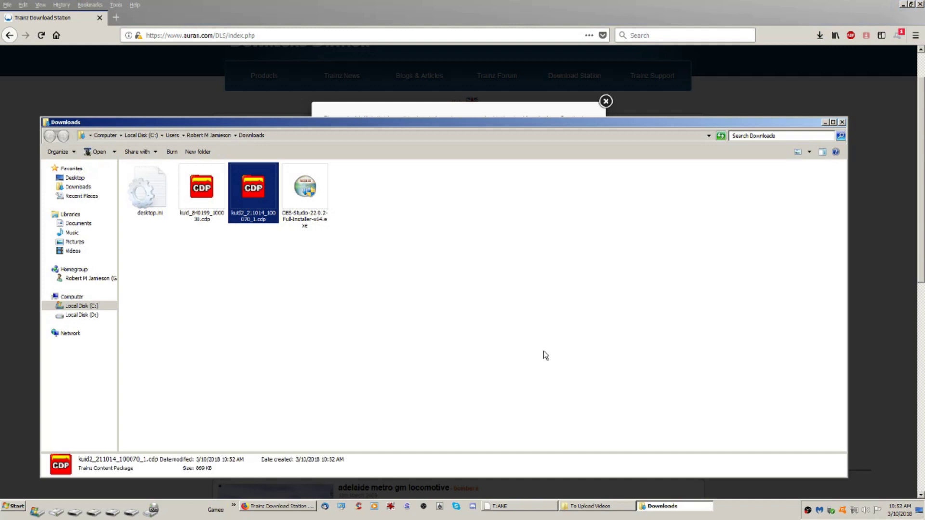
click(270, 330)
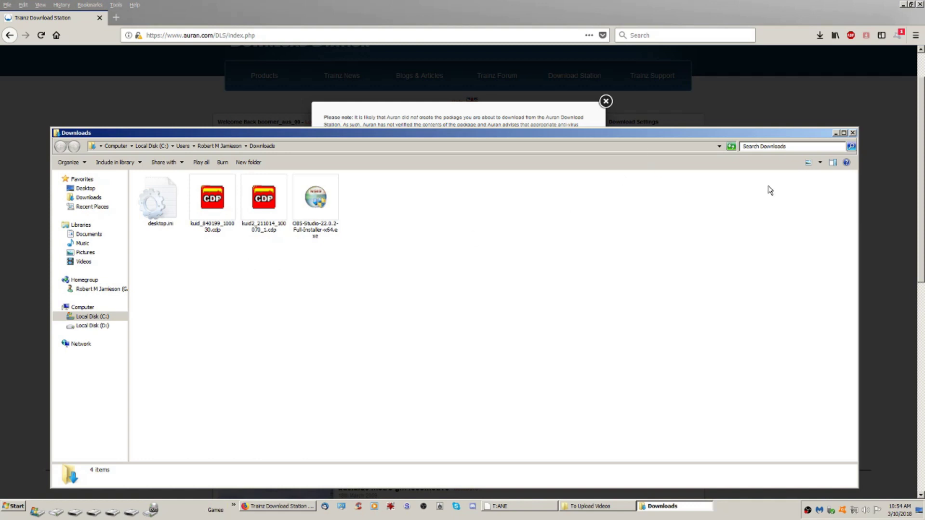
click(836, 133)
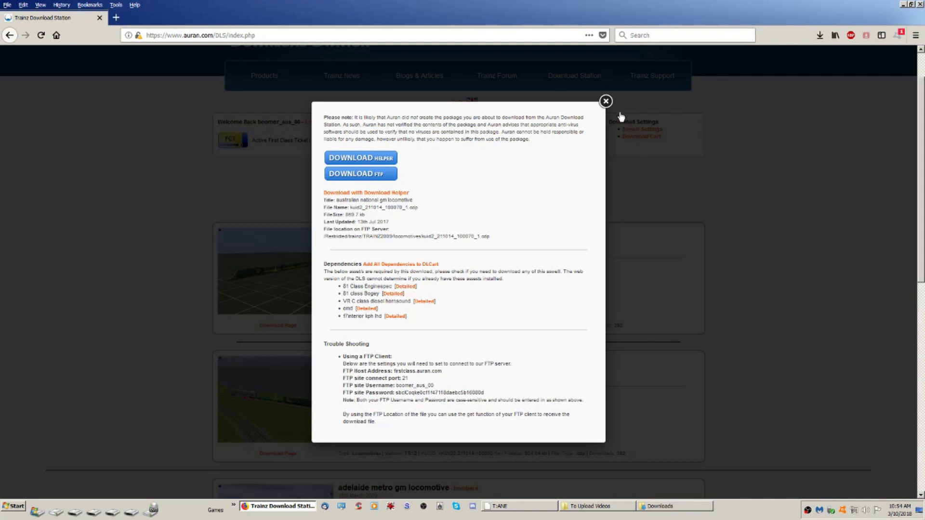
click(606, 101)
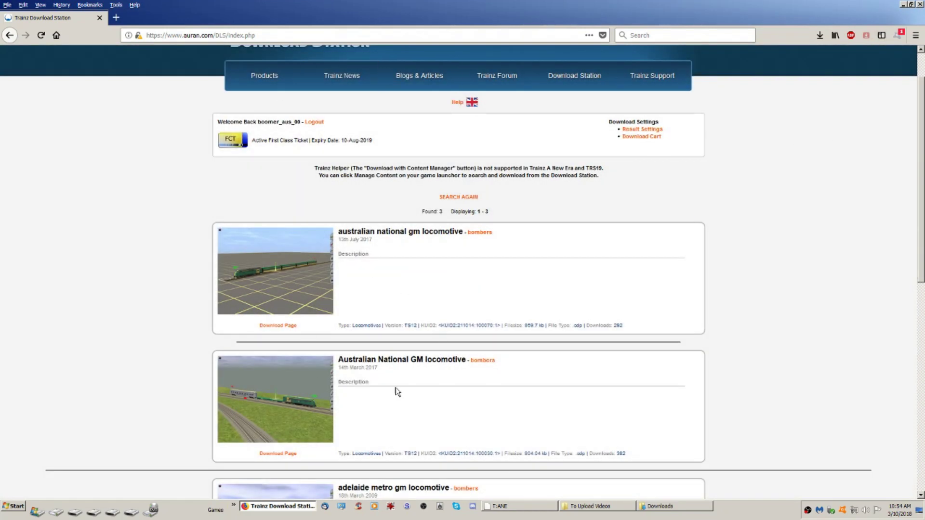
click(903, 4)
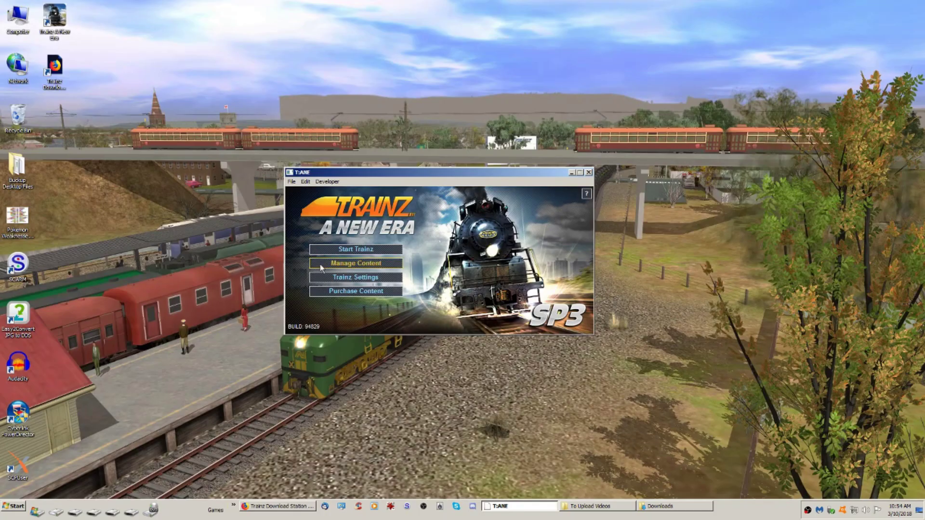
- Open Content Manager from the Trainz launcher and dock it side by side with the Downloads folder
click(350, 263)
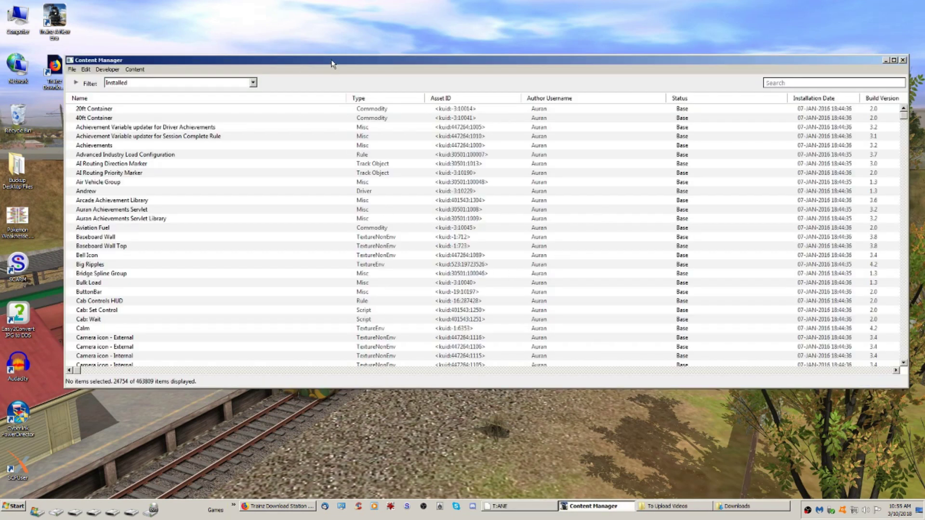
drag(331, 63, 924, 73)
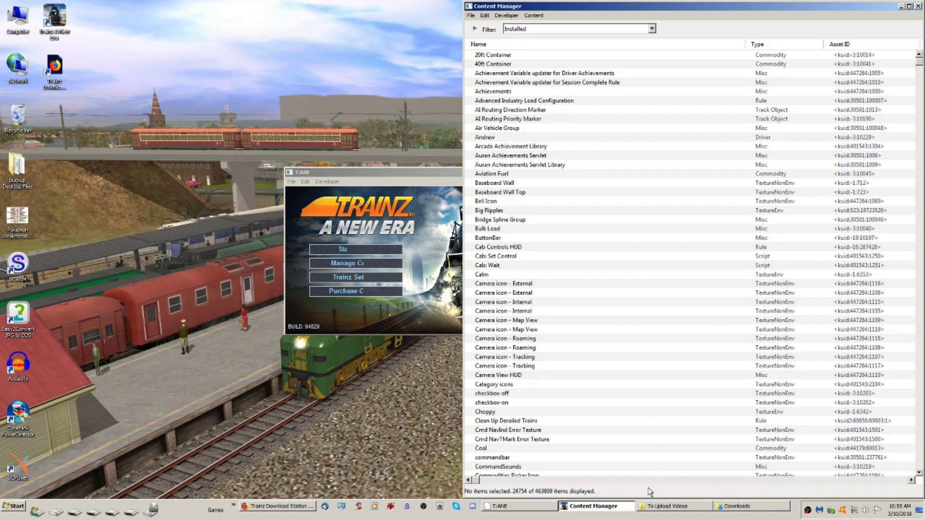
click(741, 506)
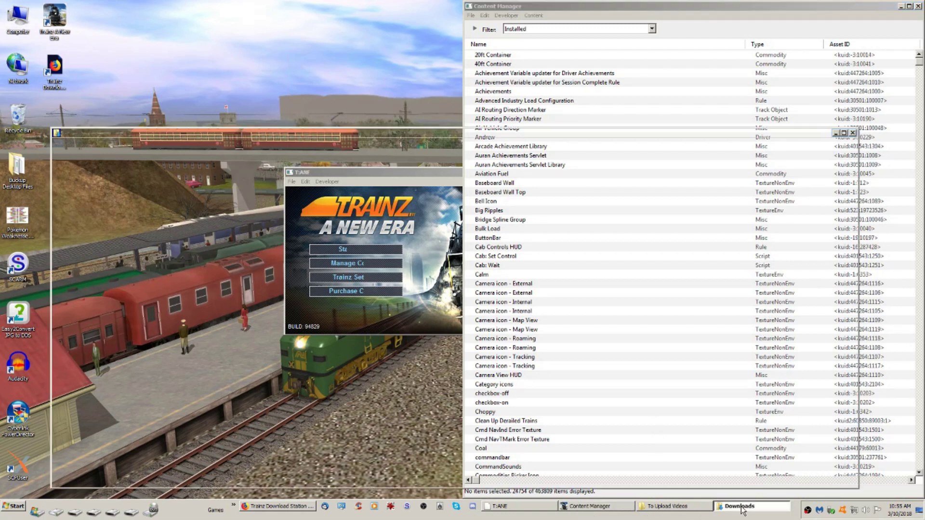
drag(549, 131, 0, 67)
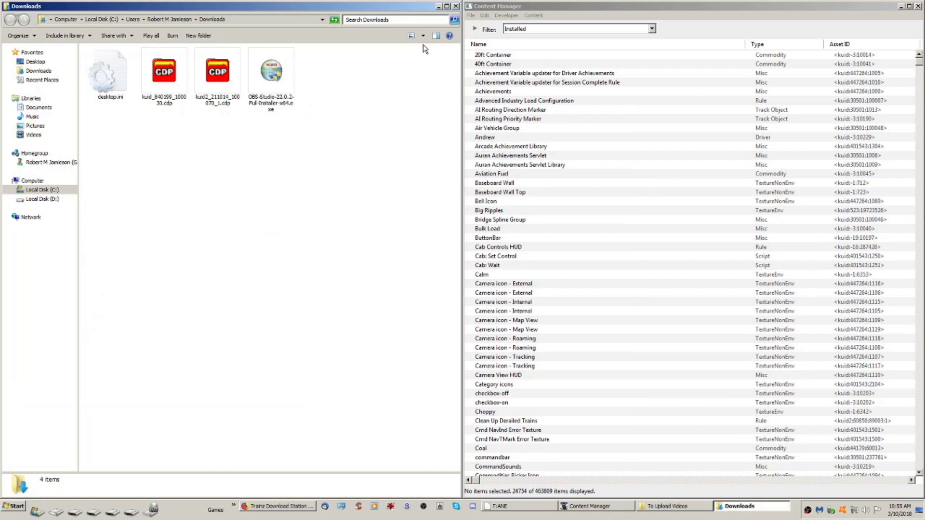
- Expand Content Manager's filter criteria and add two more criteria rows, keeping its window docked beside the Downloads folder
click(475, 29)
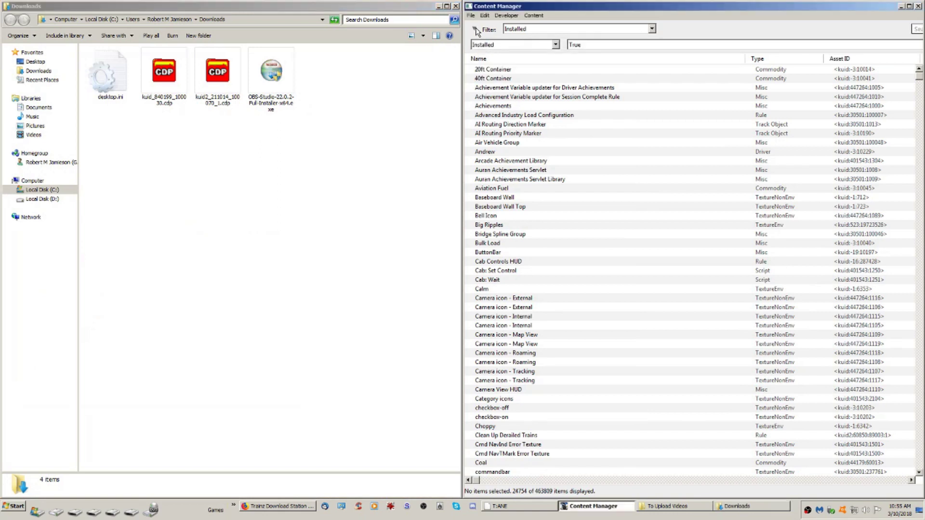
click(556, 45)
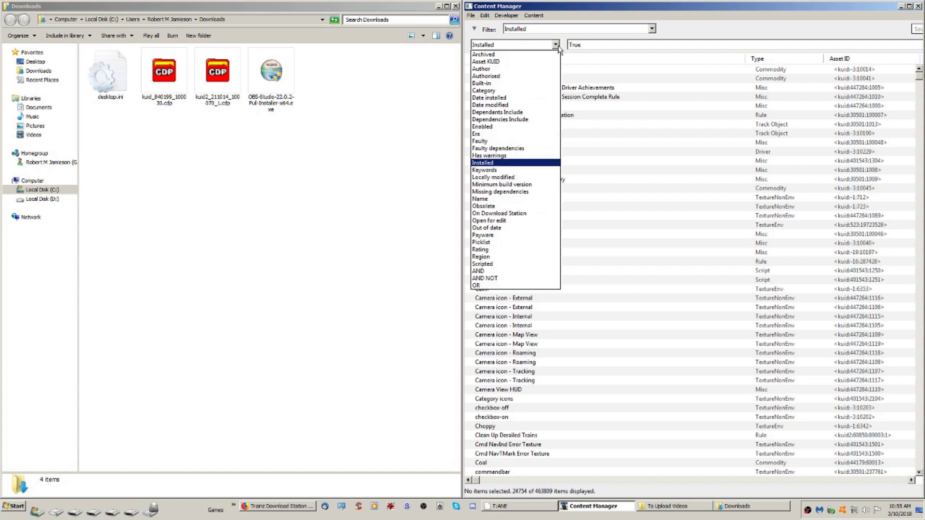
click(556, 45)
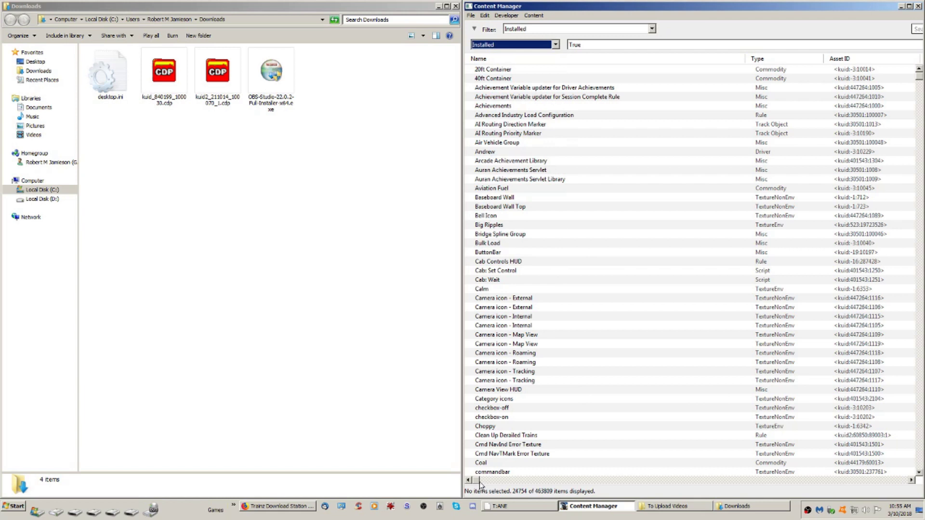
drag(479, 481, 905, 481)
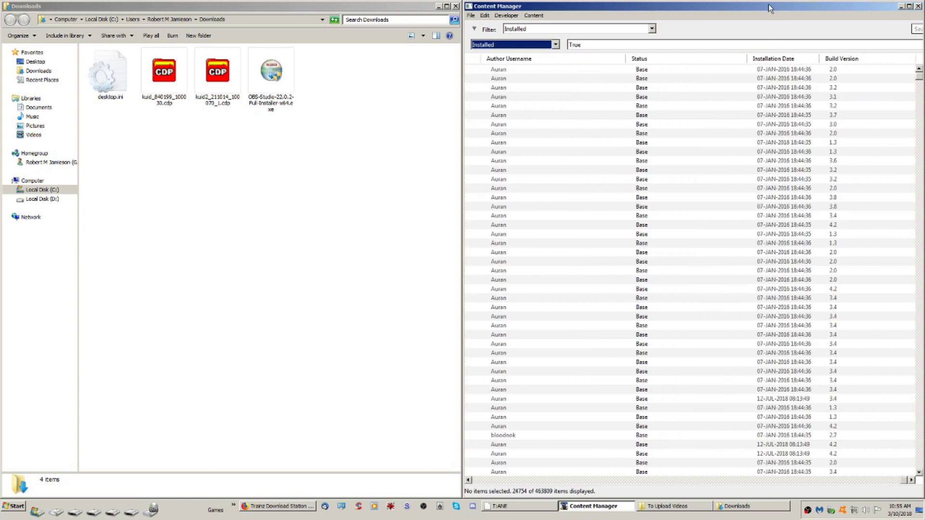
drag(771, 6, 709, 62)
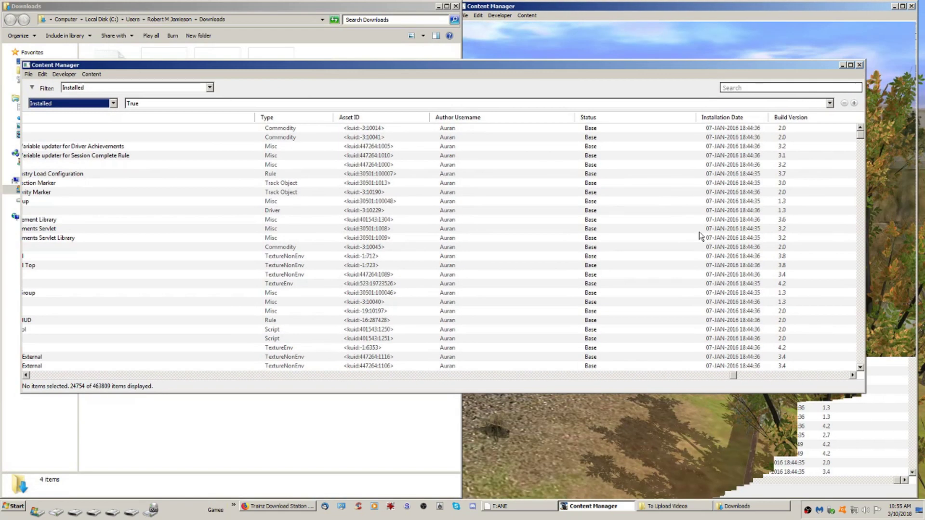
click(855, 103)
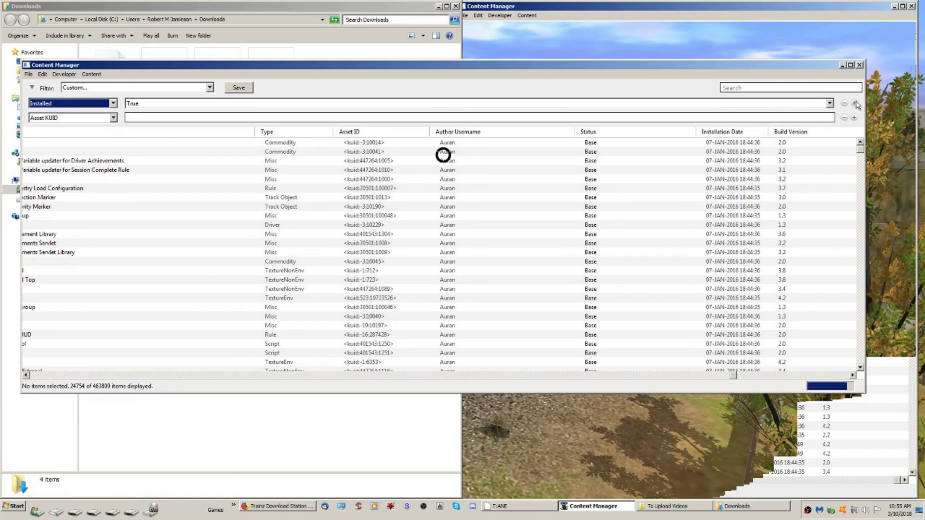
click(854, 103)
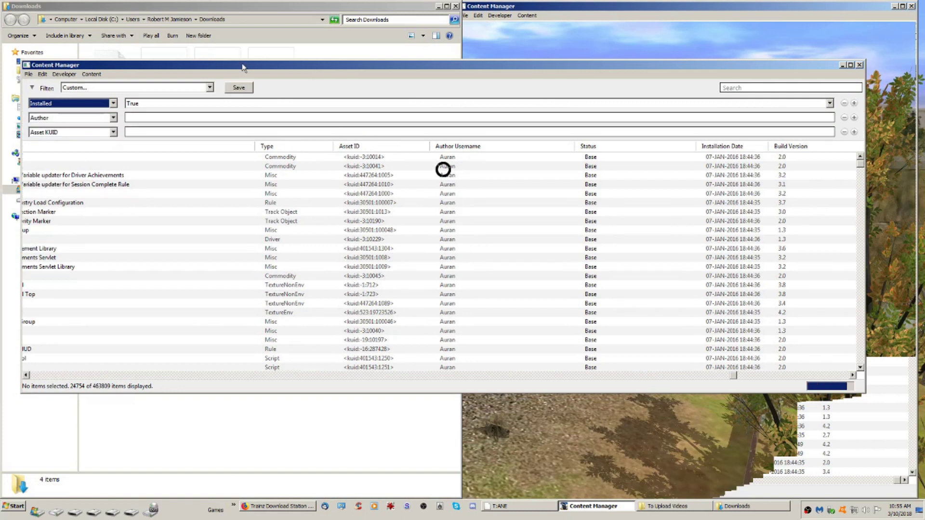
drag(243, 67, 923, 72)
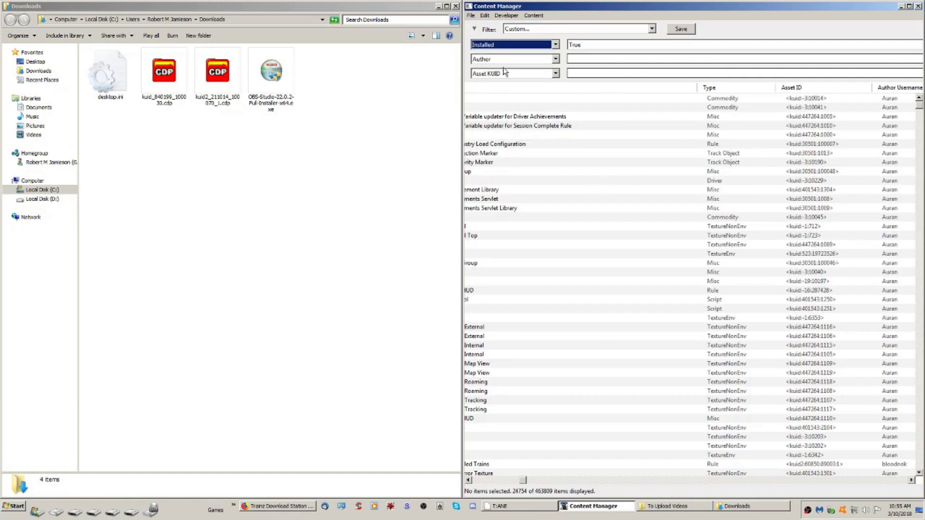
drag(524, 481, 457, 480)
- Set the two added filter criteria to Category "Locomotive" and Name "gm loco" for the installed assets
click(502, 60)
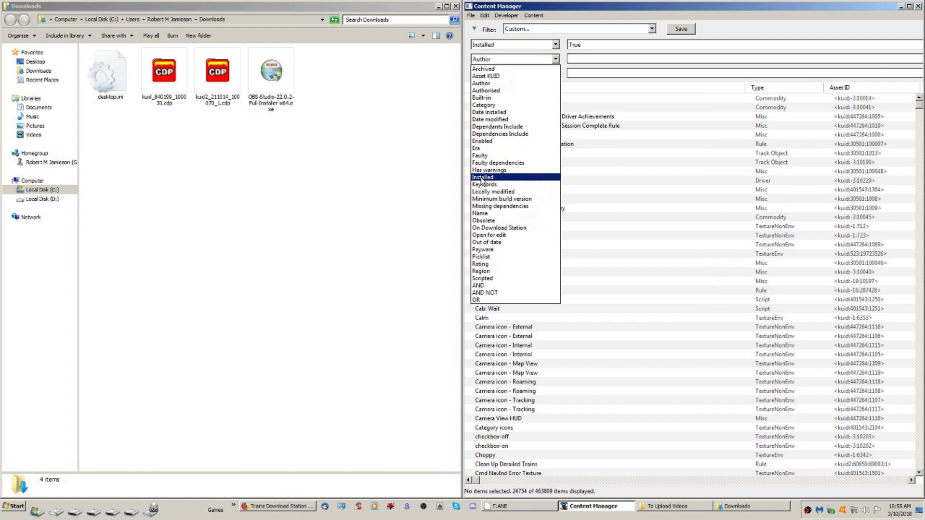
click(484, 105)
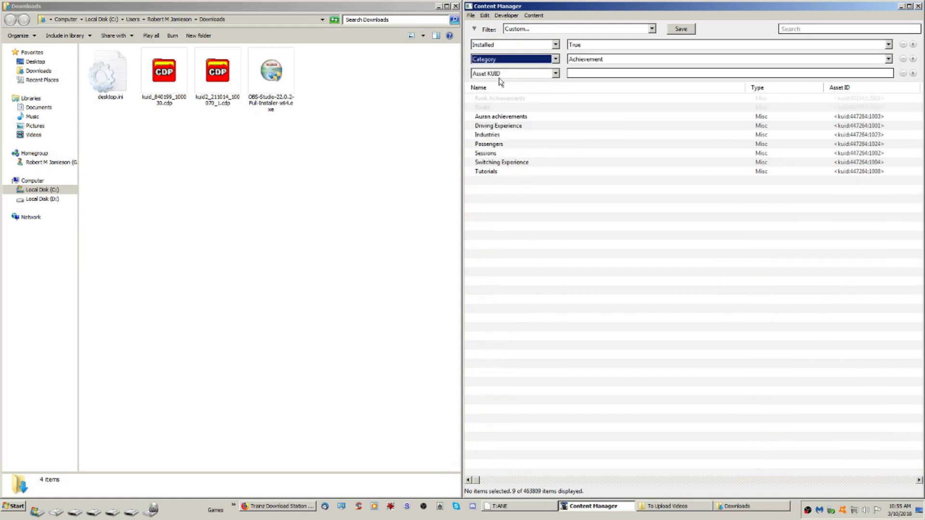
click(501, 74)
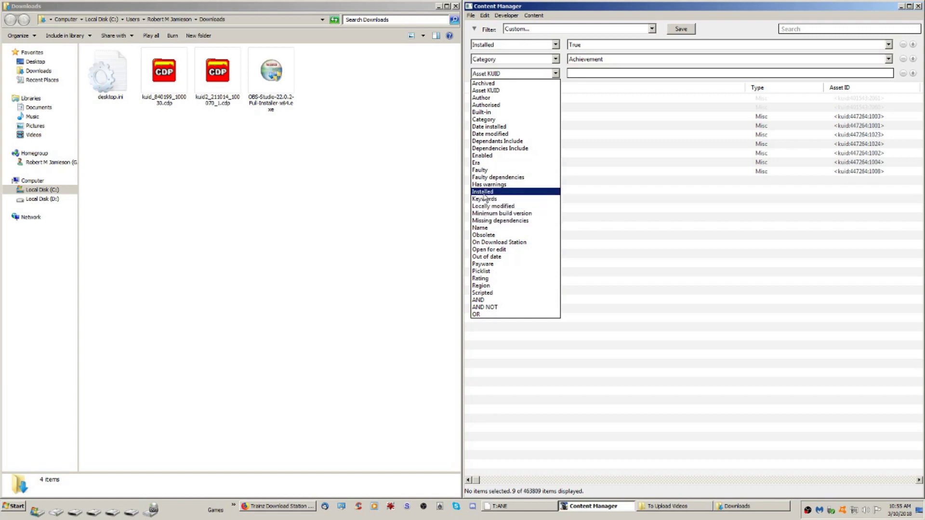
click(480, 228)
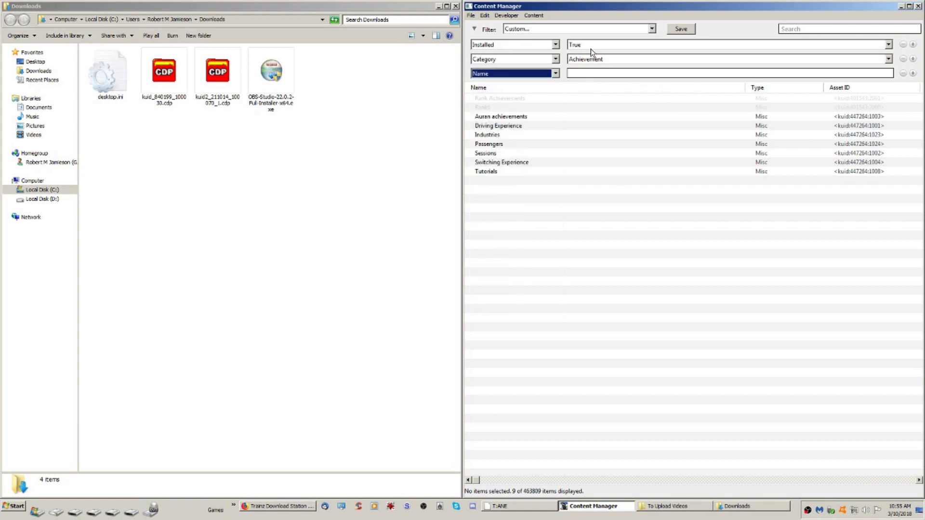
click(611, 62)
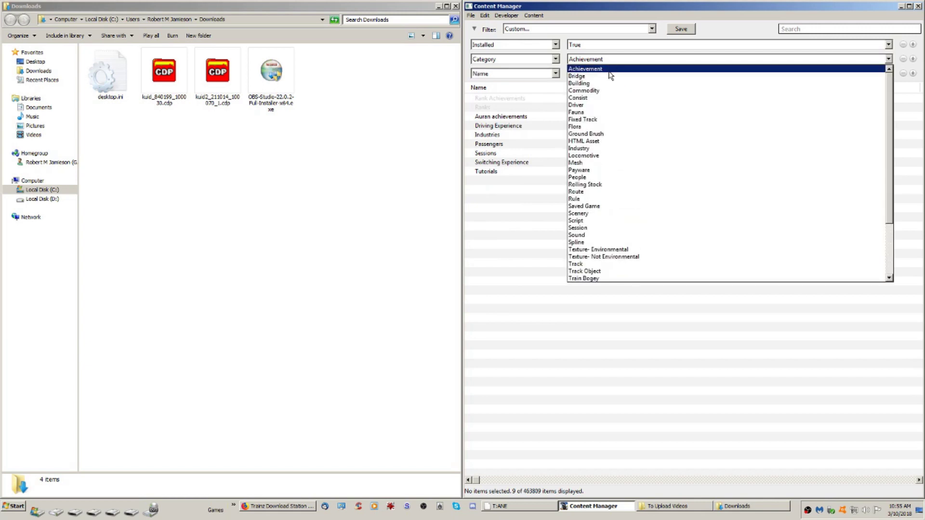
click(586, 155)
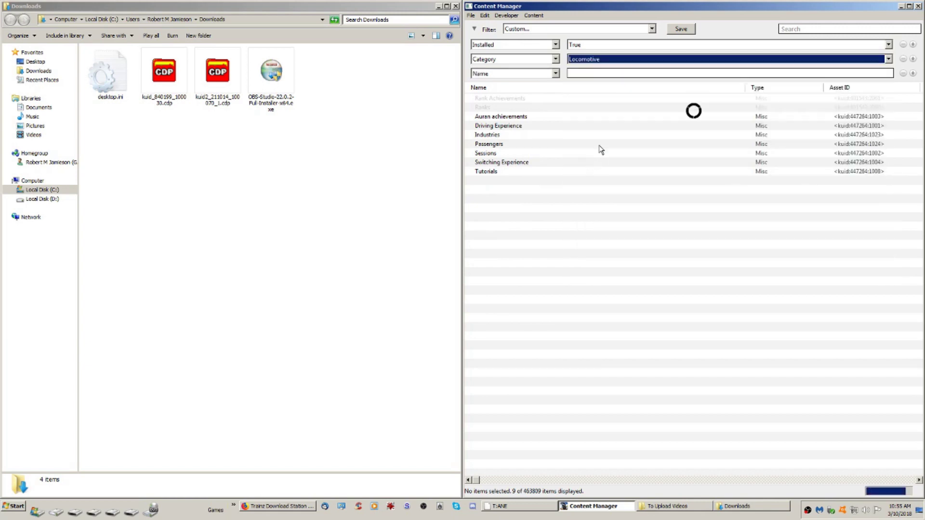
click(597, 73)
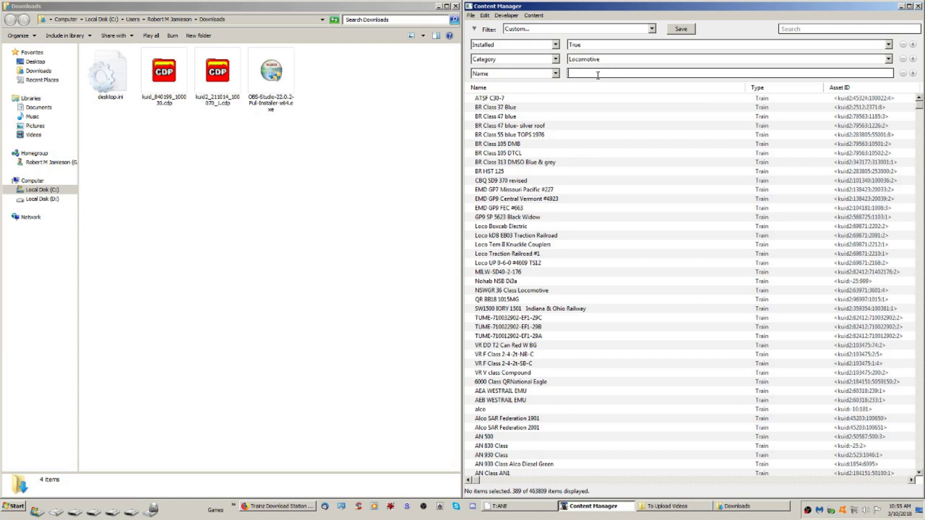
text(gm loco)
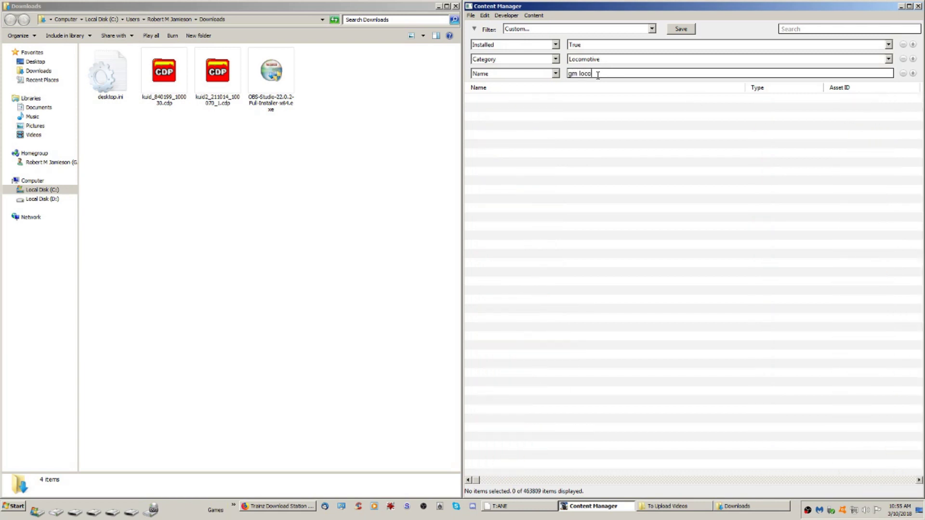
- Set the Installed criterion to False and install kuid2_211014_100070_1.cdp from the Downloads folder into Content Manager, dismissing the completed task window
click(589, 45)
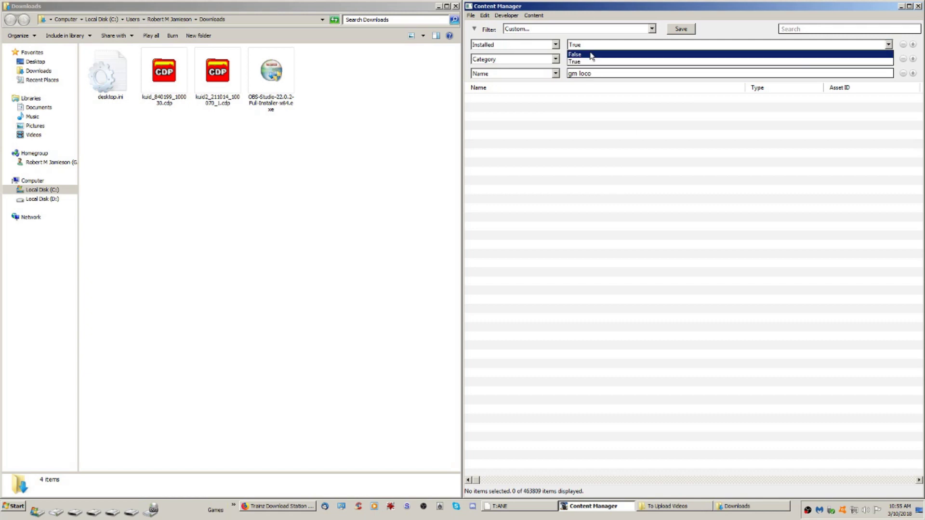
click(590, 54)
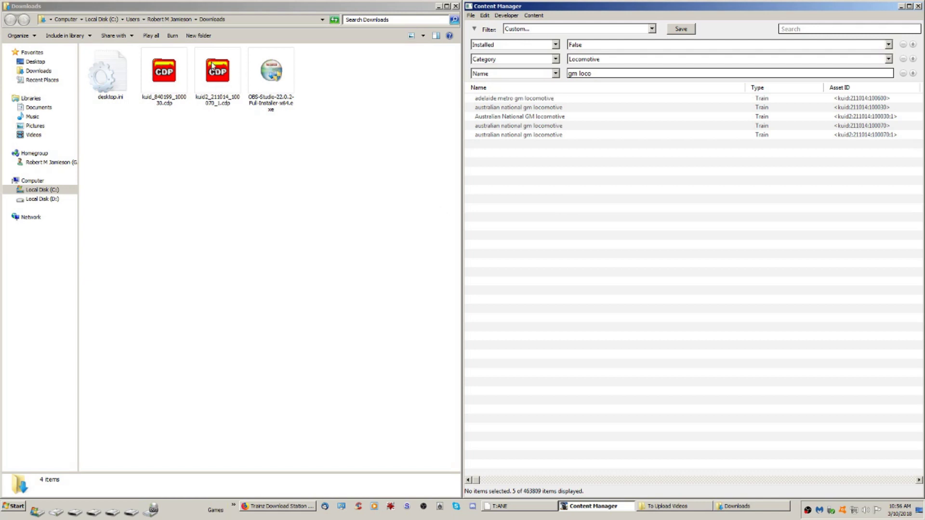
drag(216, 82, 620, 230)
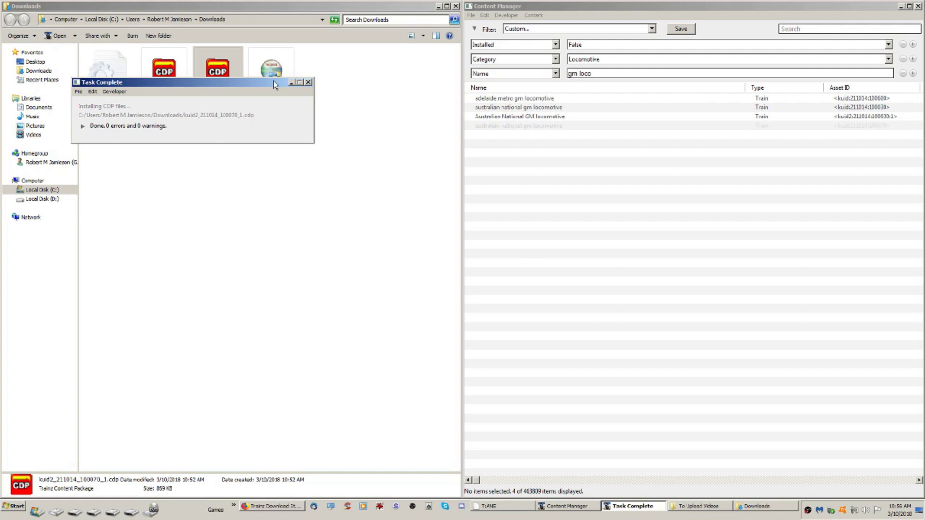
click(309, 82)
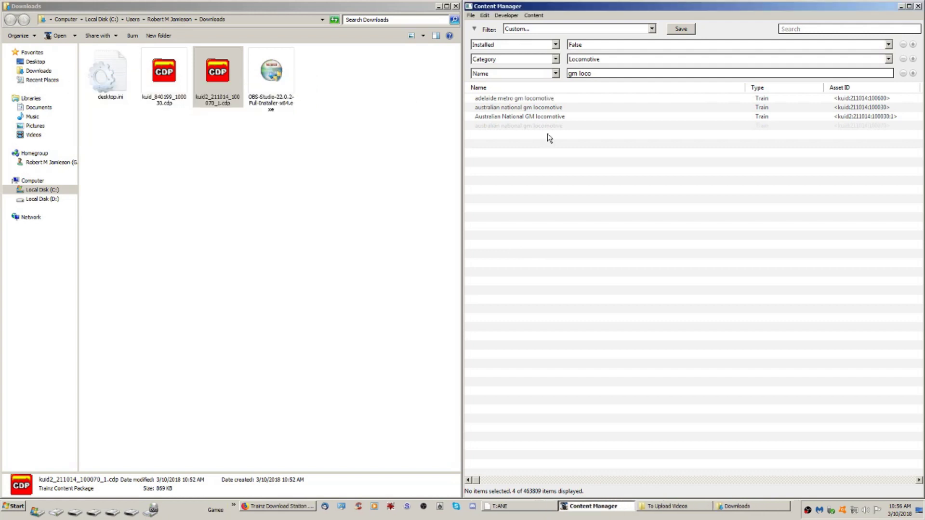
- Set the Installed criterion back to True to list the installed locomotives matching "gm loco"
click(590, 47)
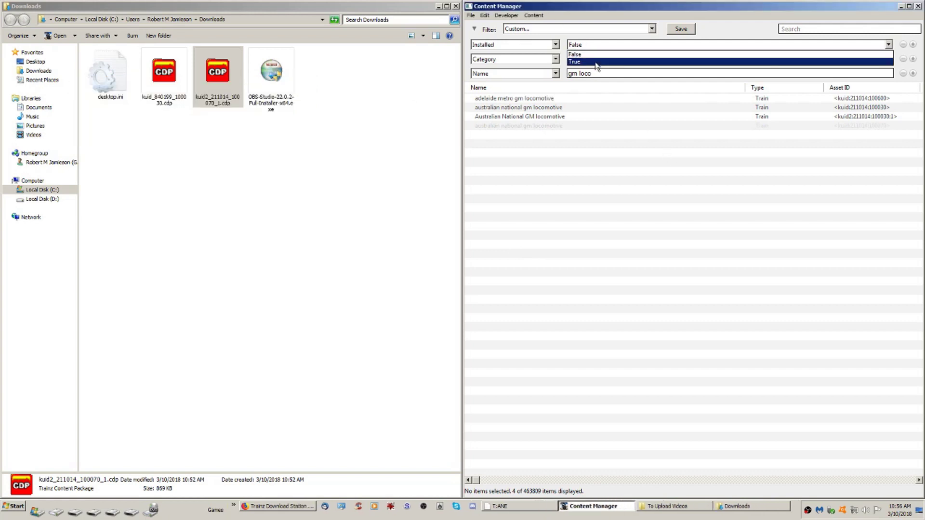
click(594, 59)
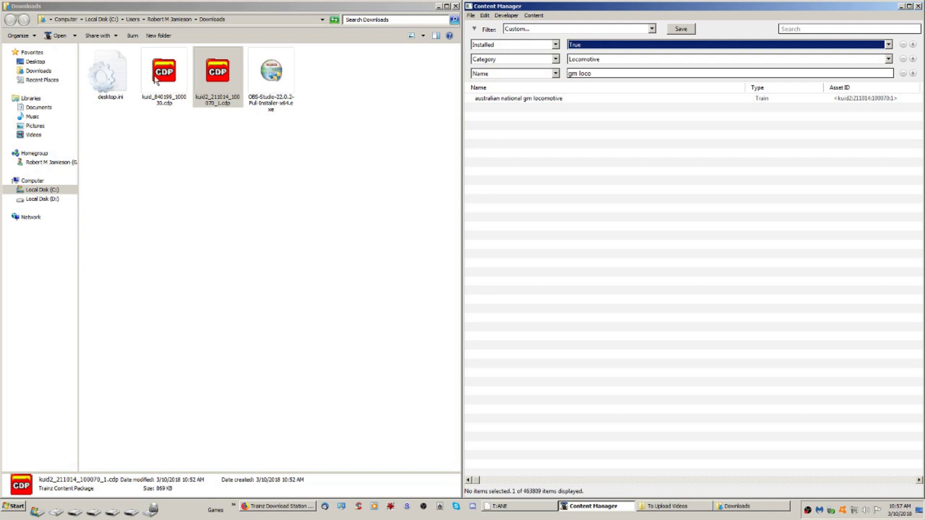
click(214, 99)
click(225, 114)
click(217, 72)
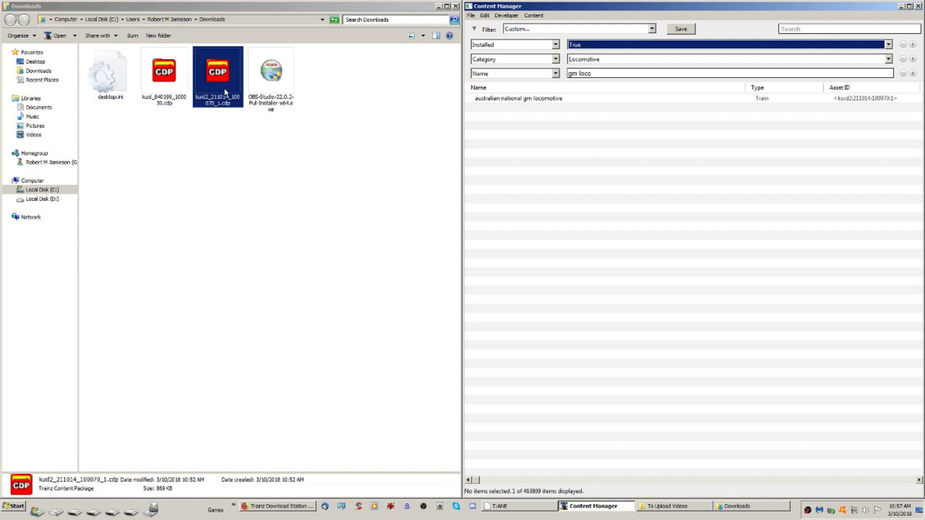
click(225, 76)
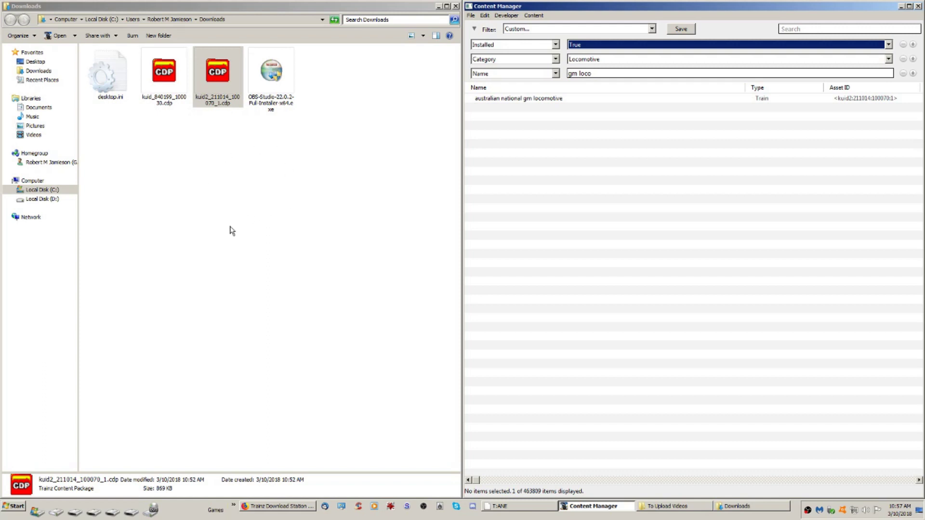
click(225, 108)
click(198, 50)
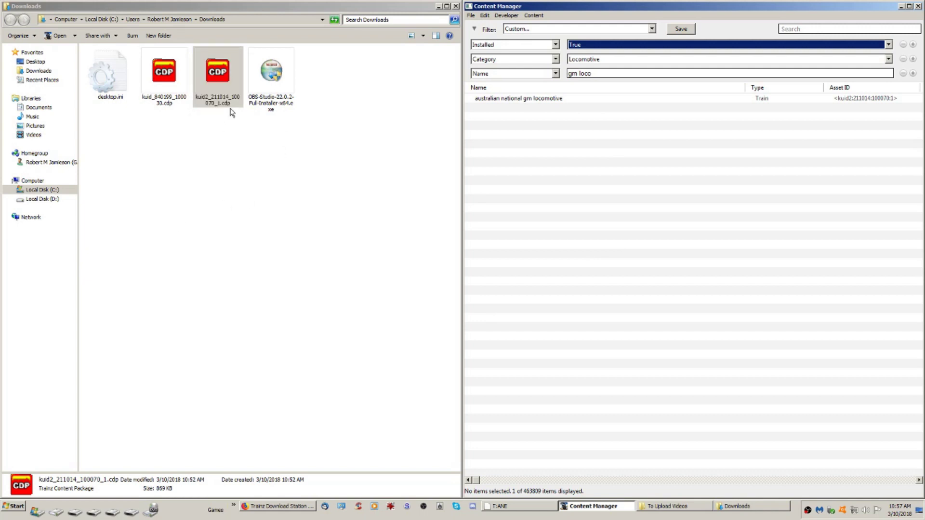